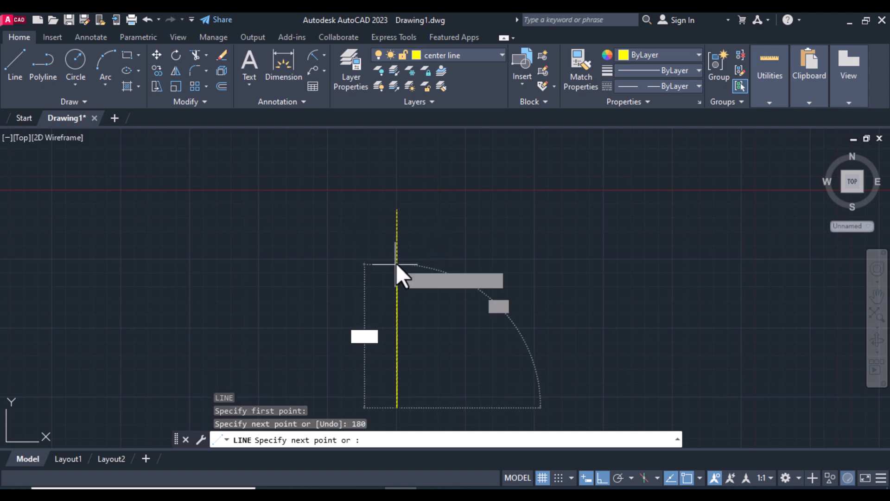
Finish the vertical 180-unit centre line without adding another segment
{"action": "key", "text": "Return"}
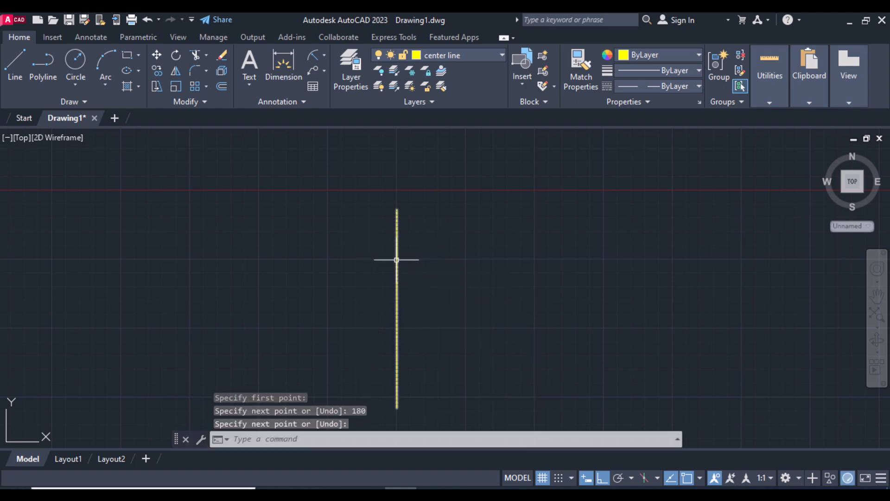
{"action": "type", "text": "c"}
{"action": "key", "text": "Return"}
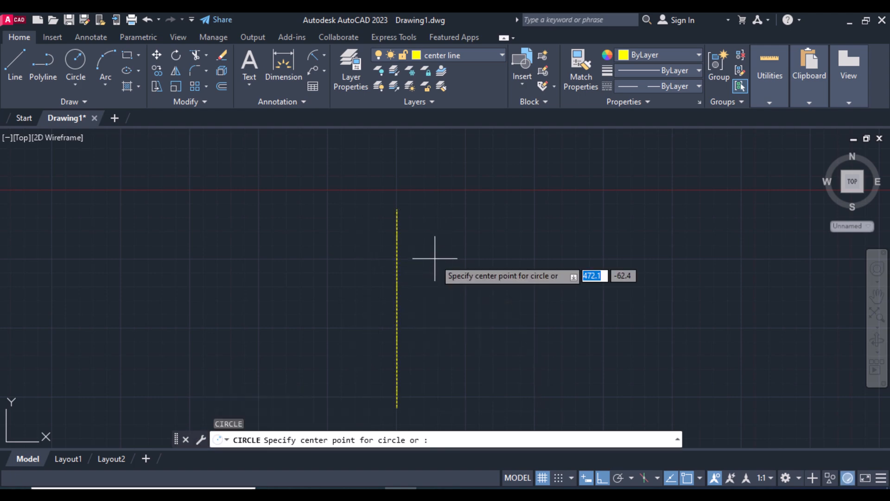
{"action": "left_click", "coordinate": [397, 209]}
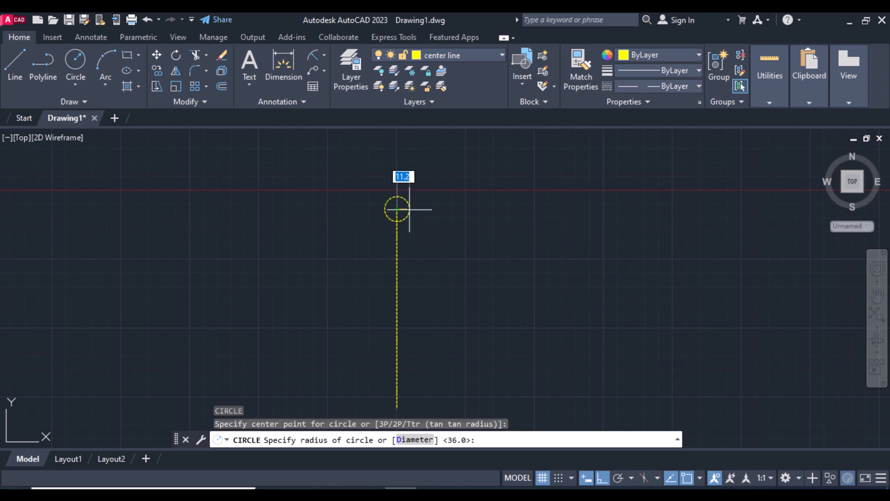
{"action": "right_click", "coordinate": [413, 209]}
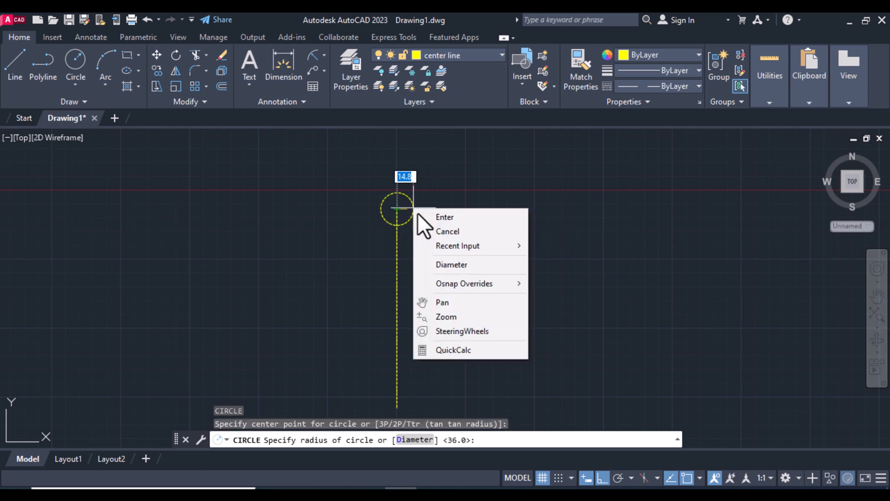
{"action": "left_click", "coordinate": [438, 231]}
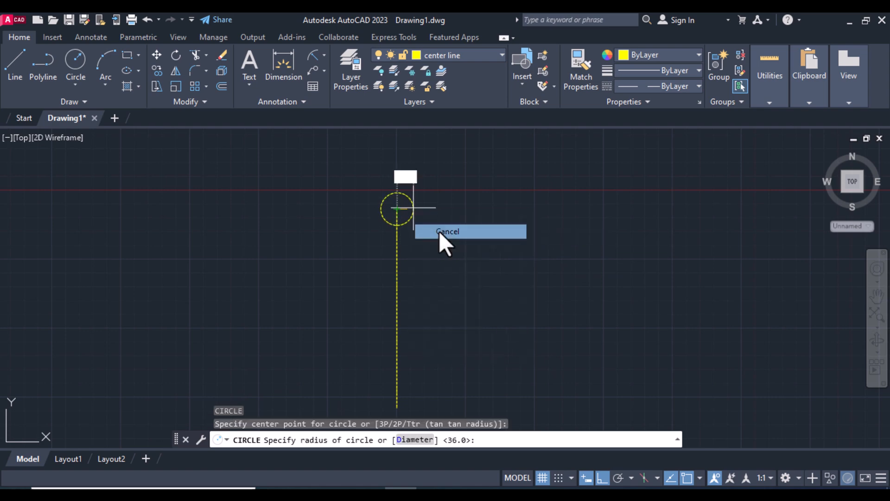
Make layer 0 current and draw a circle of radius 12.5 centred on the centre line's upper end
{"action": "left_click", "coordinate": [498, 55]}
{"action": "left_click", "coordinate": [458, 68]}
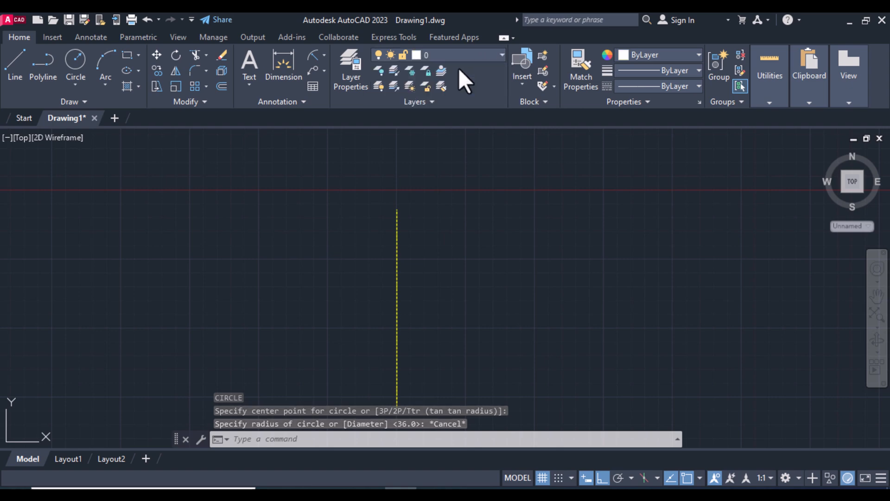
{"action": "key", "text": "Return"}
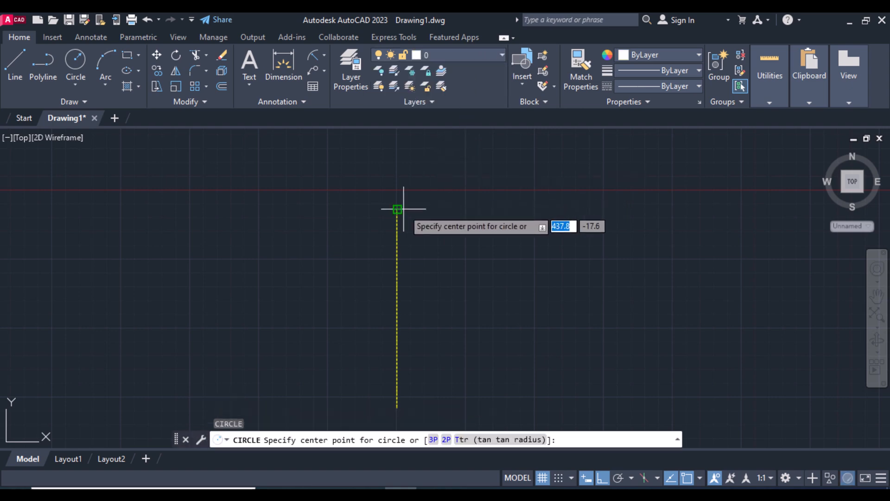
{"action": "left_click", "coordinate": [397, 209]}
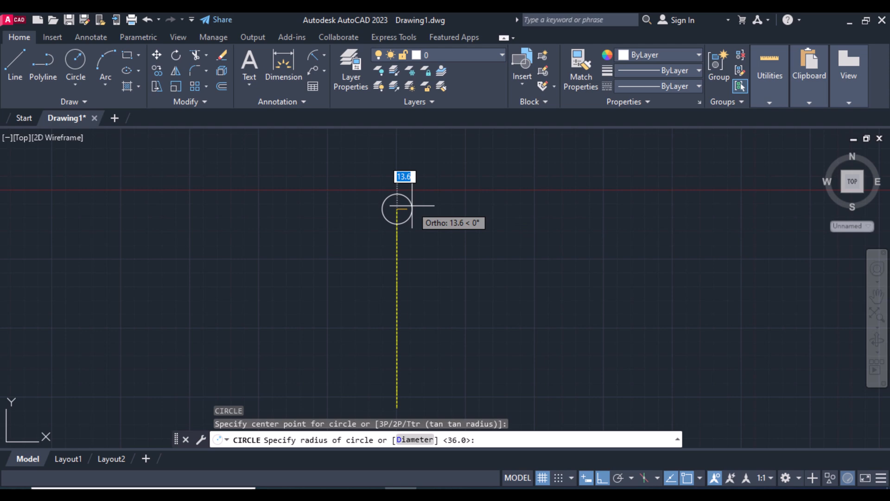
{"action": "type", "text": "12.5"}
{"action": "key", "text": "Return"}
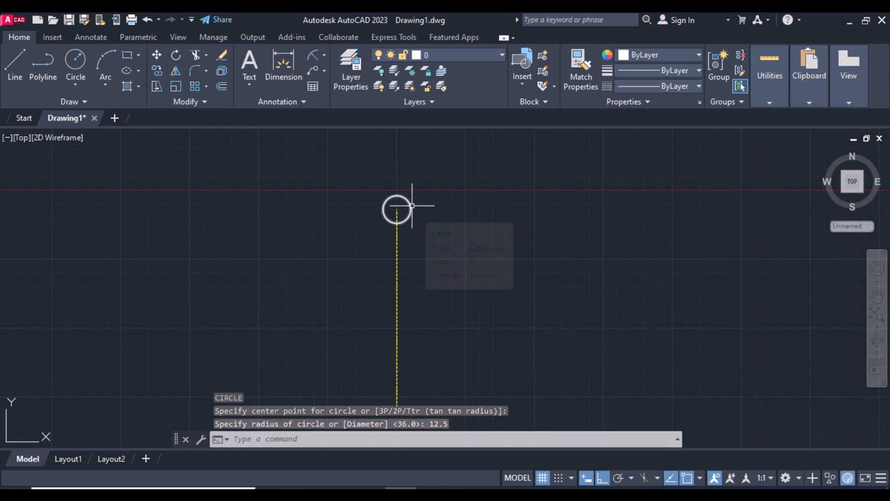
Draw a concentric circle of radius 26 around the small circle at the centre line's upper end
{"action": "key", "text": "Return"}
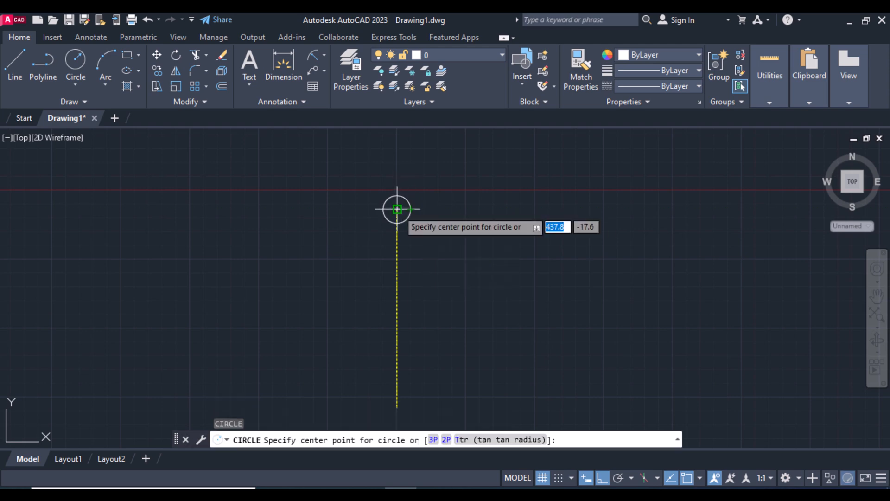
{"action": "left_click", "coordinate": [397, 209]}
{"action": "key", "text": "BackSpace"}
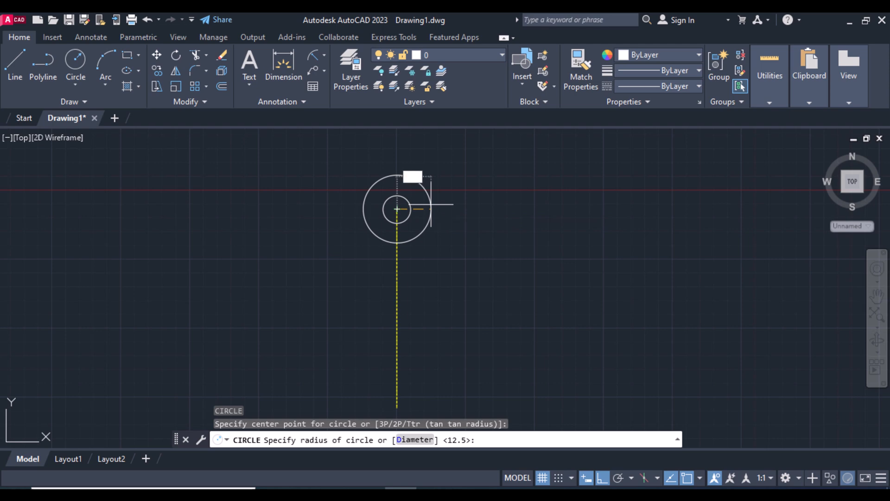
{"action": "key", "text": "Return"}
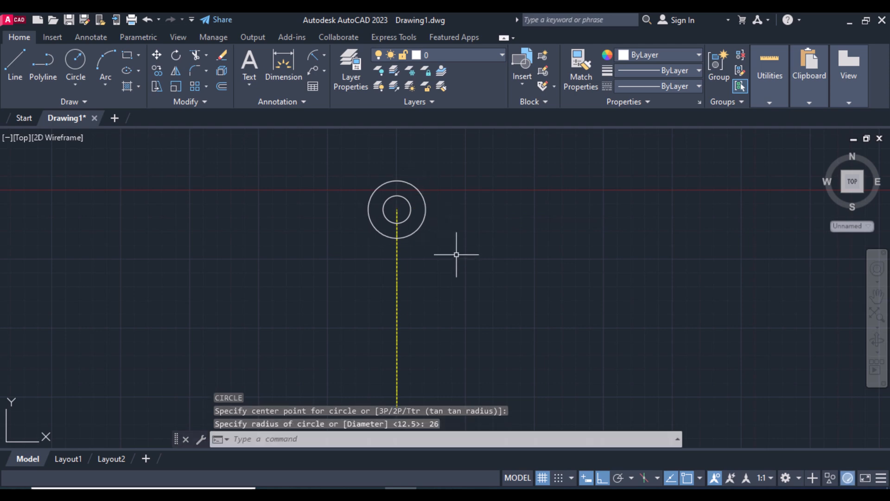
Draw a circle of radius 12.5 centred on the centre line, 45 units above its lower end
{"action": "type", "text": "C"}
{"action": "key", "text": "Return"}
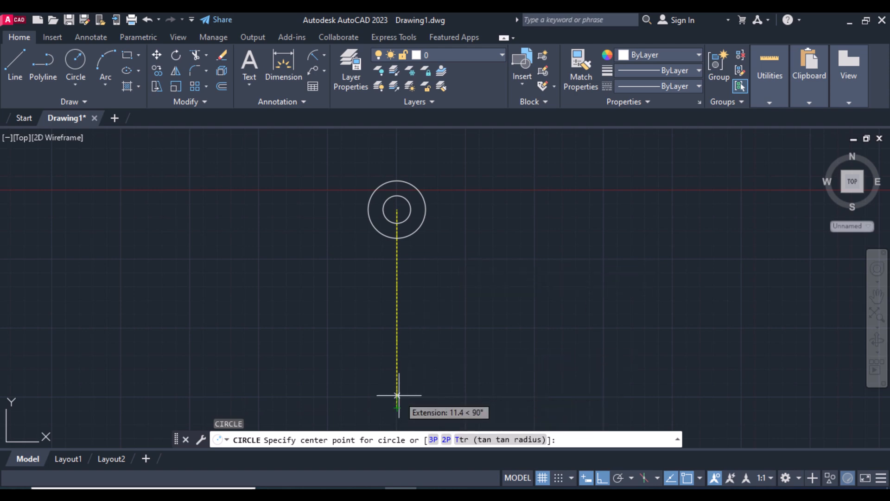
{"action": "type", "text": "45"}
{"action": "key", "text": "Return"}
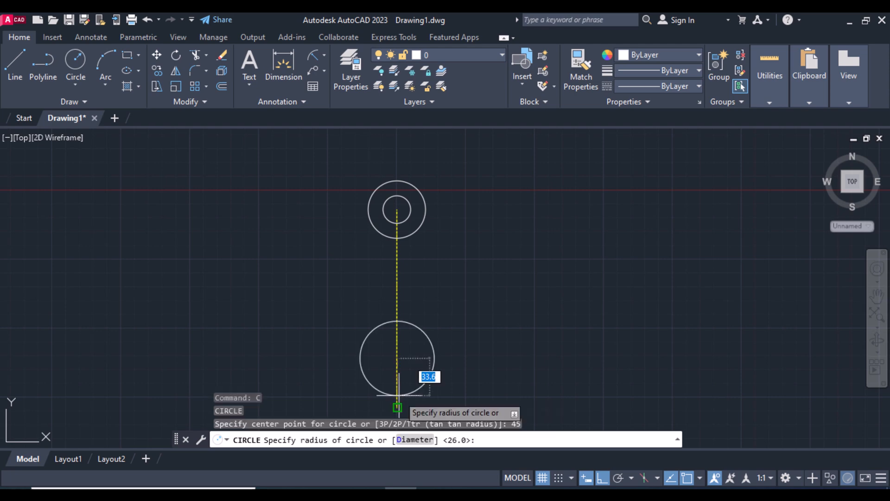
{"action": "type", "text": "12"}
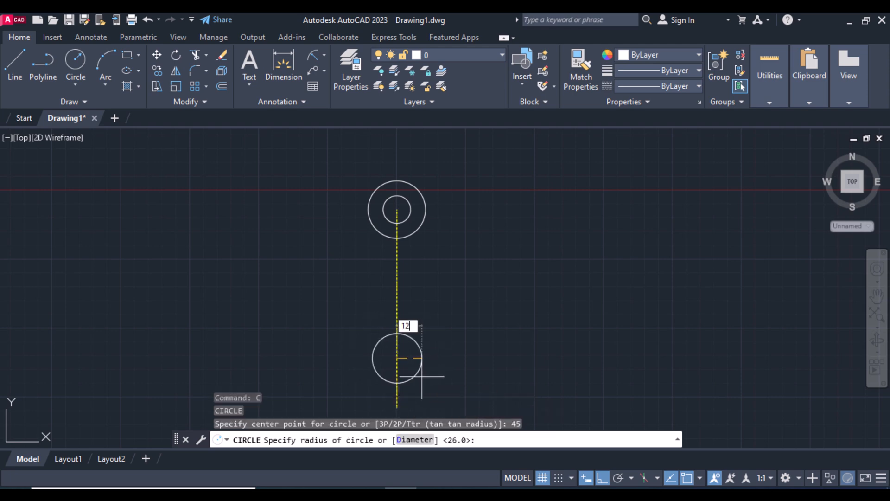
{"action": "type", "text": ".5"}
{"action": "key", "text": "Return"}
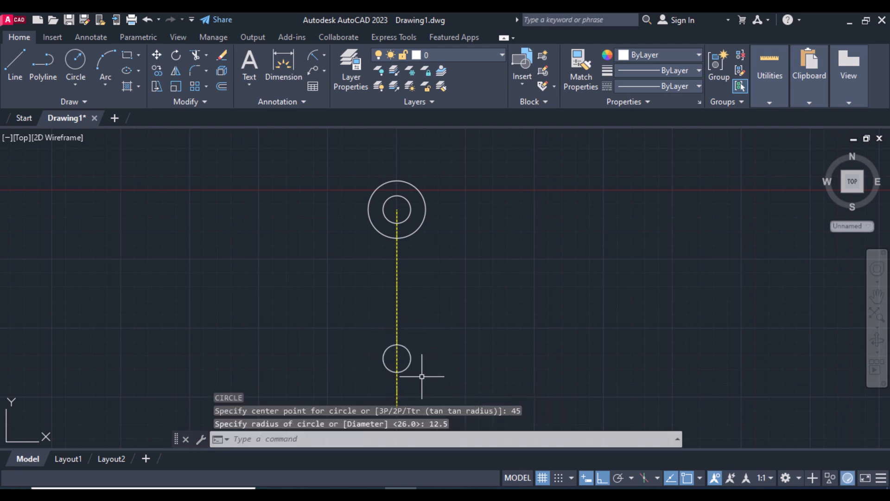
Add a concentric circle of radius 26 around the lower small circle on the centre line
{"action": "key", "text": "Return"}
{"action": "left_click", "coordinate": [397, 358]}
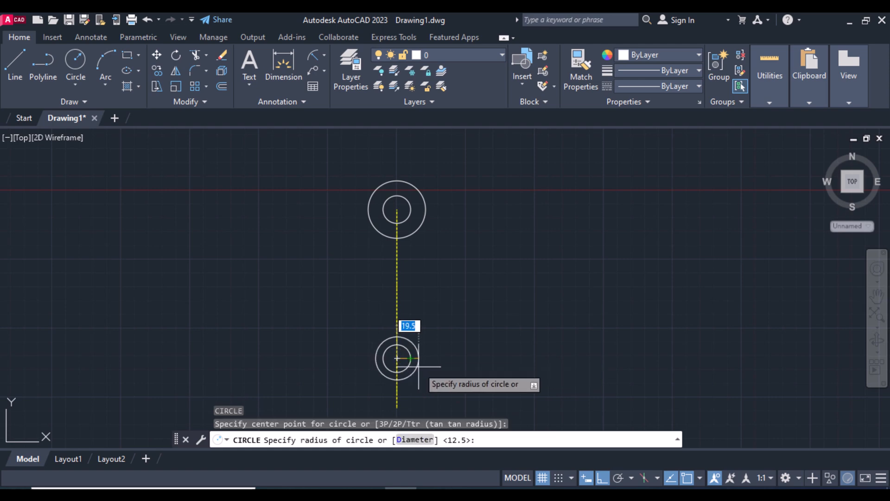
{"action": "type", "text": "26"}
{"action": "key", "text": "Return"}
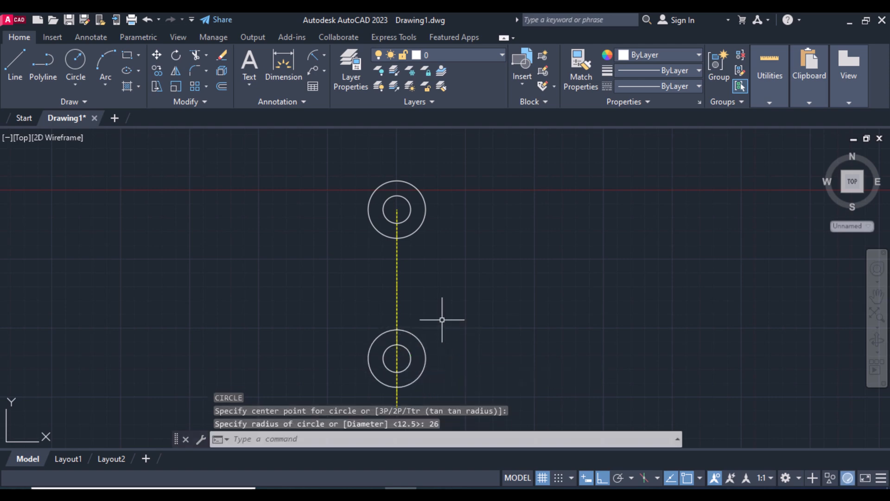
Draw construction lines from the upper circles' centre, 93.7 units to the right and then 100.6 units down
{"action": "type", "text": "l"}
{"action": "key", "text": "Return"}
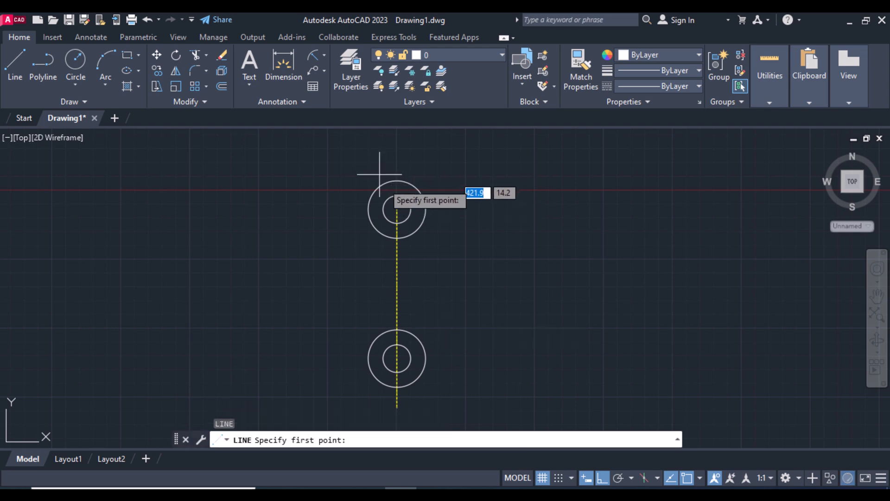
{"action": "left_click", "coordinate": [397, 209]}
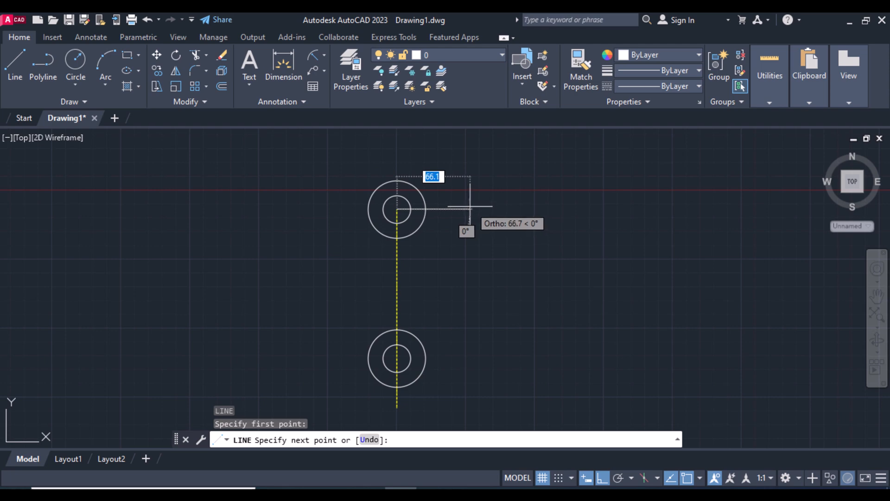
{"action": "type", "text": "93"}
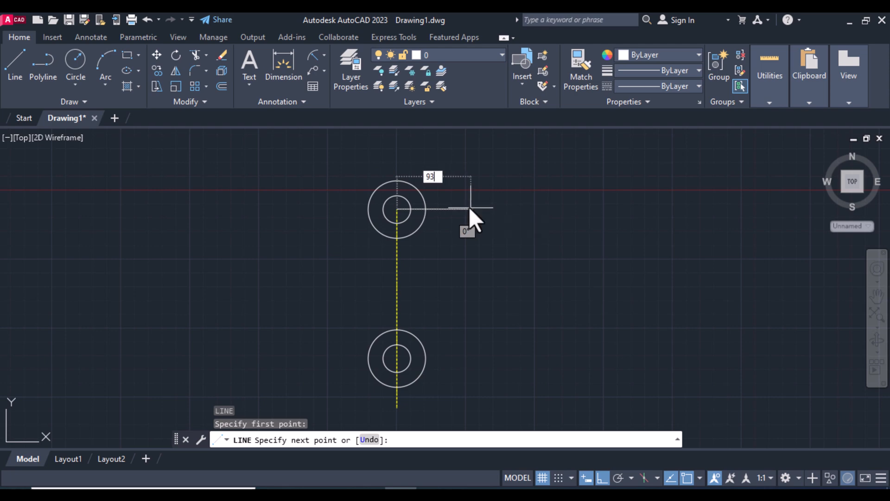
{"action": "type", "text": ".7"}
{"action": "key", "text": "Return"}
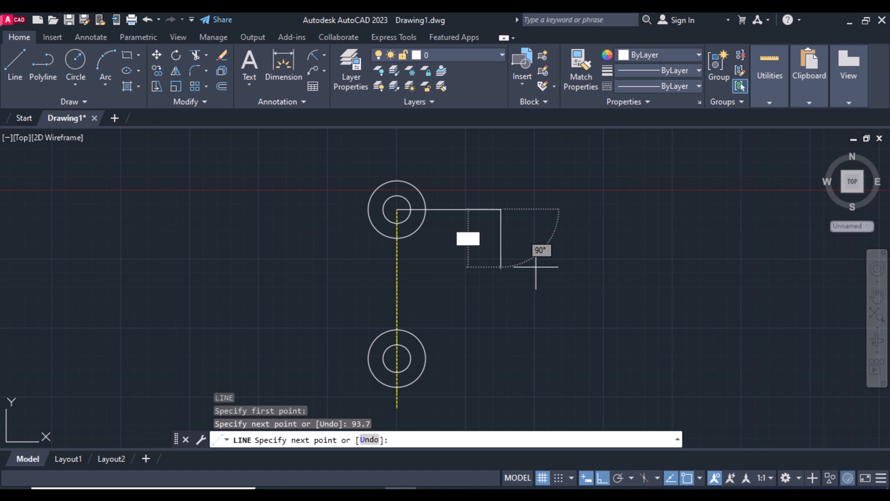
{"action": "type", "text": "100.6"}
{"action": "key", "text": "Return"}
{"action": "key", "text": "Return"}
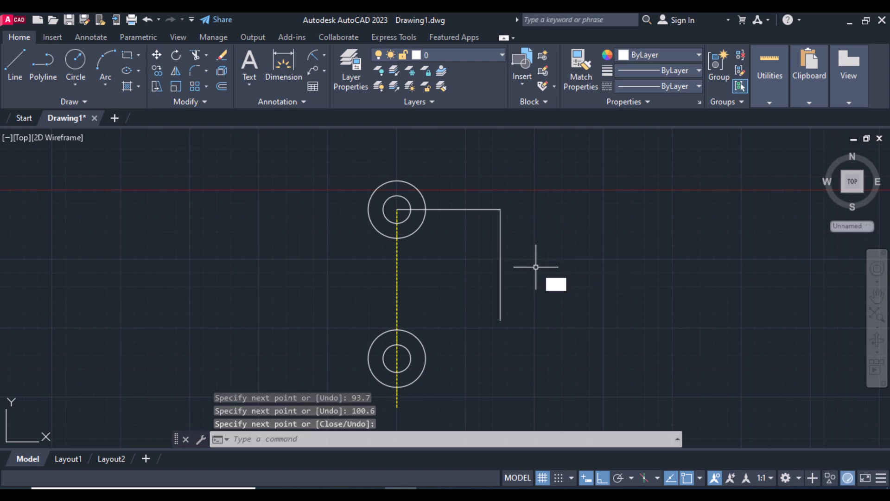
Draw a circle of radius 12.5 centred on the lower end of the vertical construction line
{"action": "type", "text": "c"}
{"action": "key", "text": "Return"}
{"action": "left_click", "coordinate": [500, 320]}
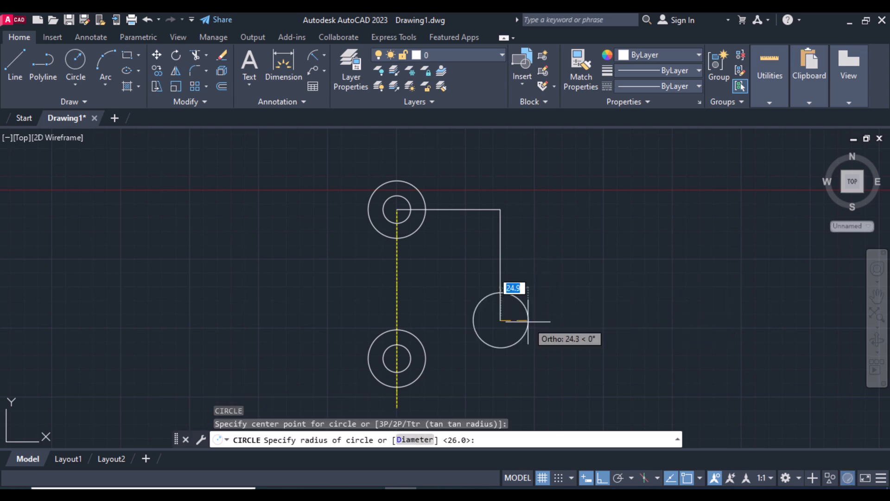
{"action": "type", "text": "12"}
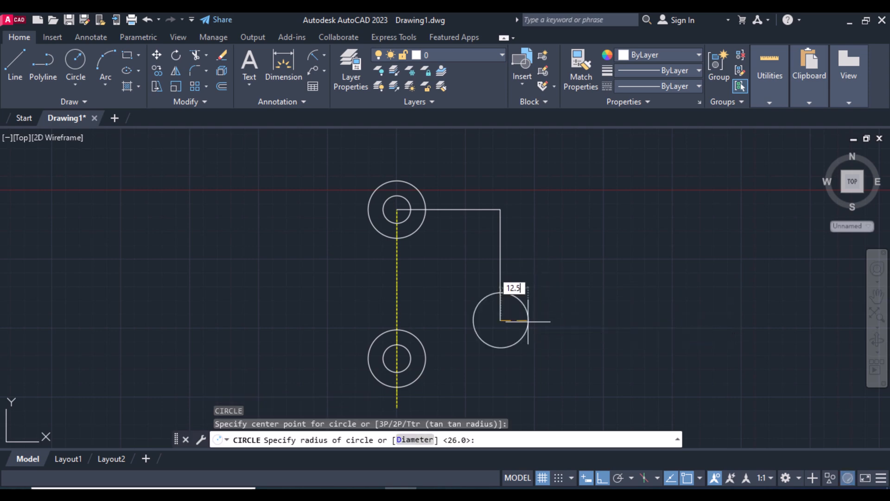
{"action": "key", "text": "Return"}
Draw a concentric circle of radius 26 around the small circle at the construction line's end
{"action": "key", "text": "Return"}
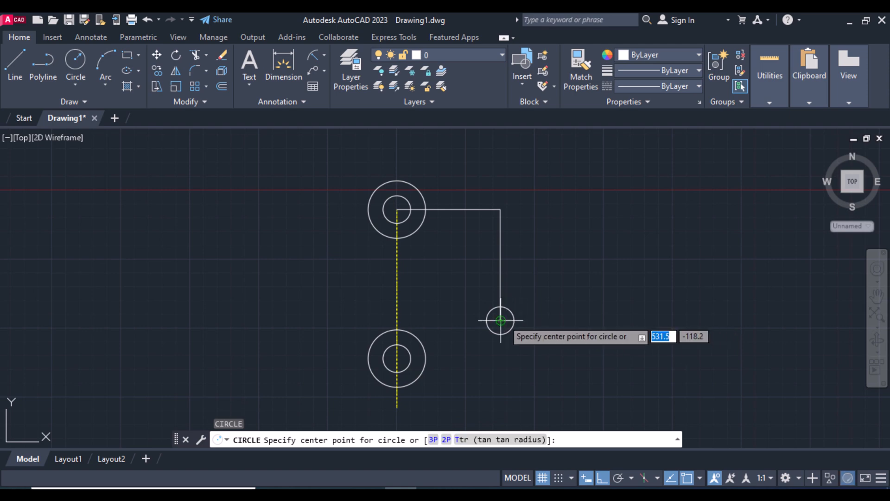
{"action": "left_click", "coordinate": [500, 319]}
{"action": "type", "text": "26"}
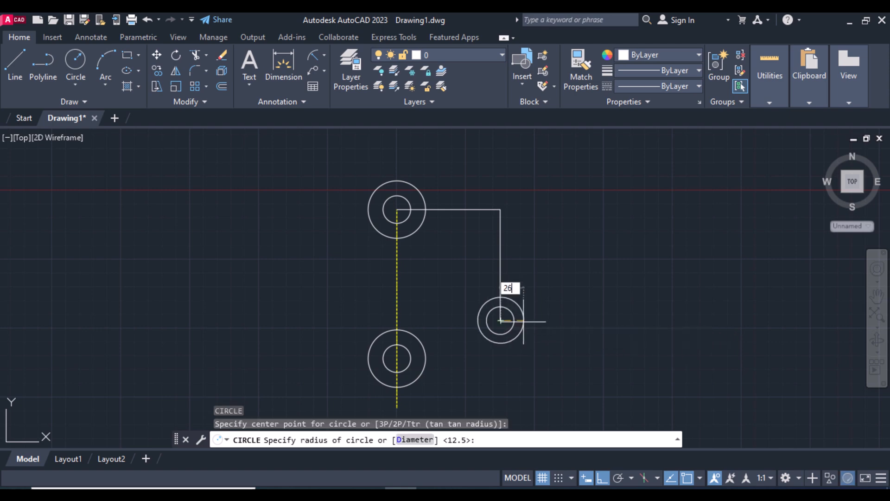
{"action": "key", "text": "Return"}
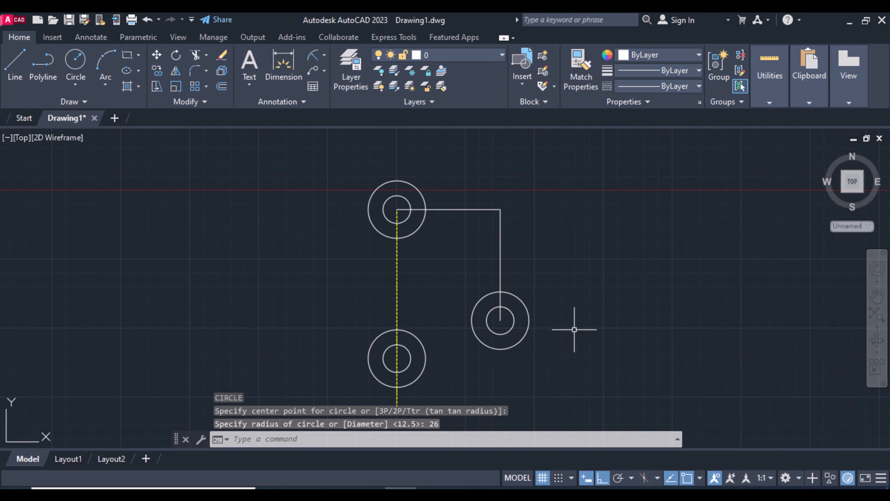
Delete the horizontal and vertical construction lines linking the upper circles to the right-hand circles
{"action": "left_click", "coordinate": [529, 234]}
{"action": "left_click", "coordinate": [472, 193]}
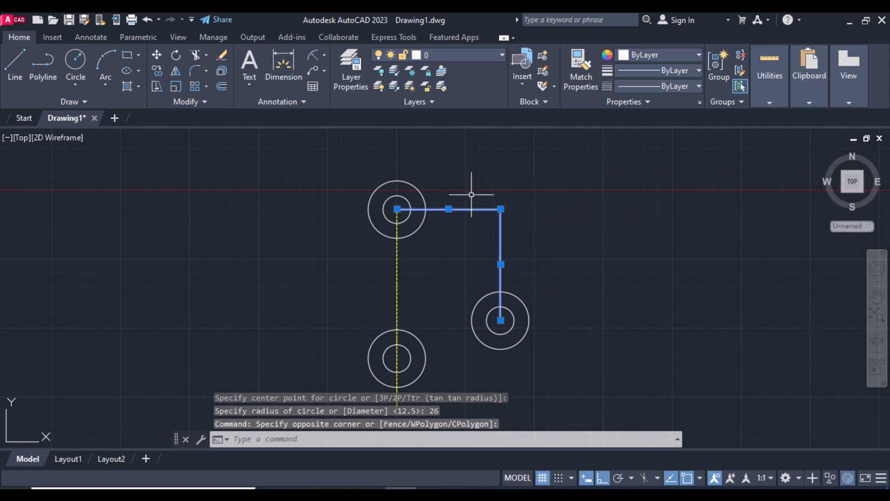
{"action": "key", "text": "Delete"}
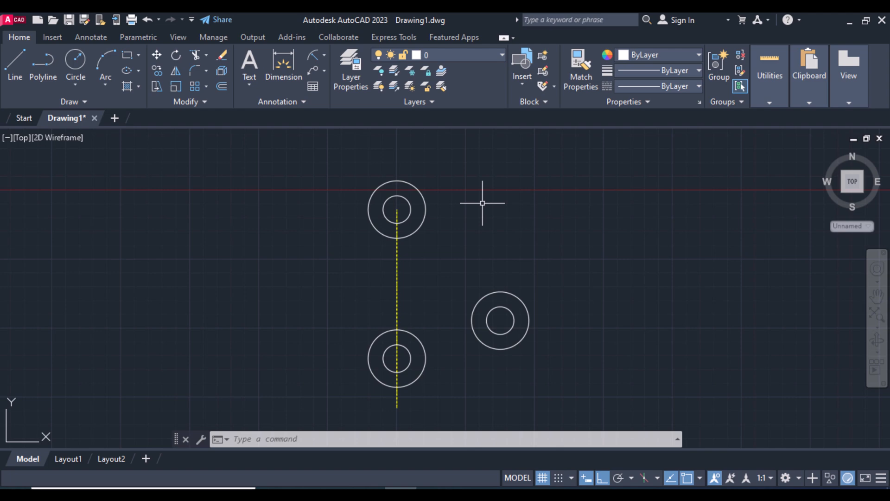
Fillet the upper outer circle to the right-hand outer circle with a radius of 145
{"action": "type", "text": "f"}
{"action": "key", "text": "Return"}
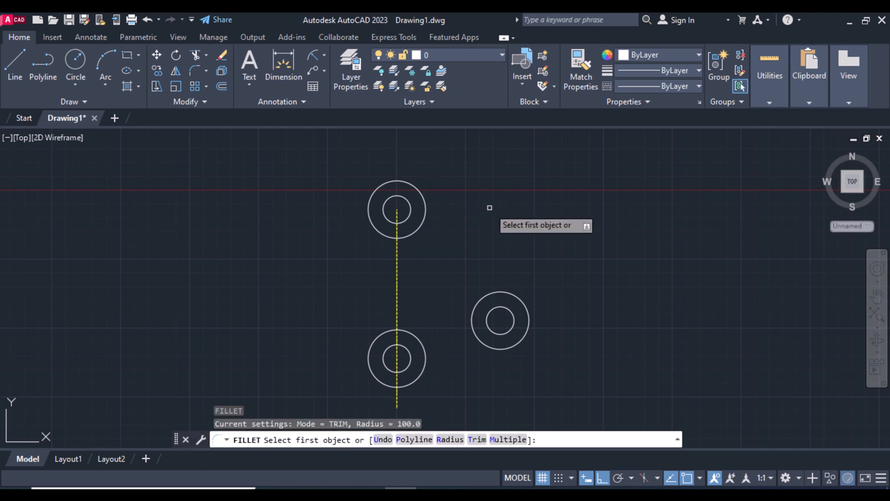
{"action": "left_click", "coordinate": [425, 207]}
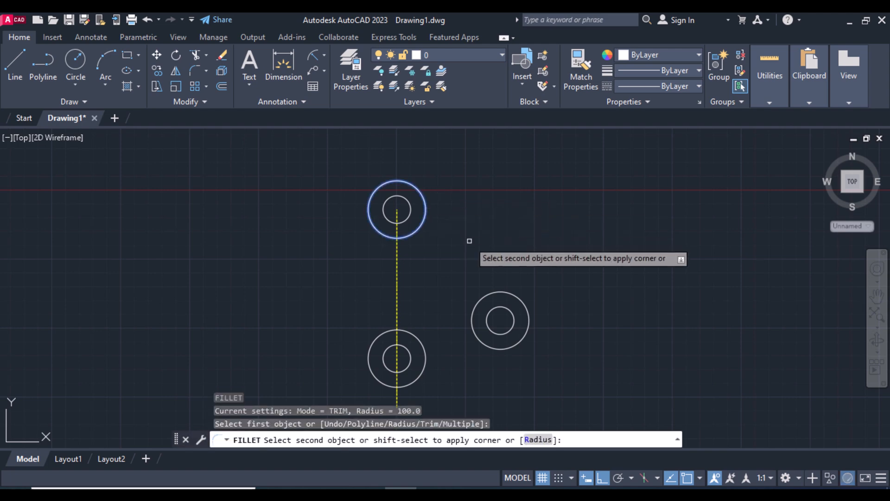
{"action": "type", "text": "r"}
{"action": "key", "text": "Return"}
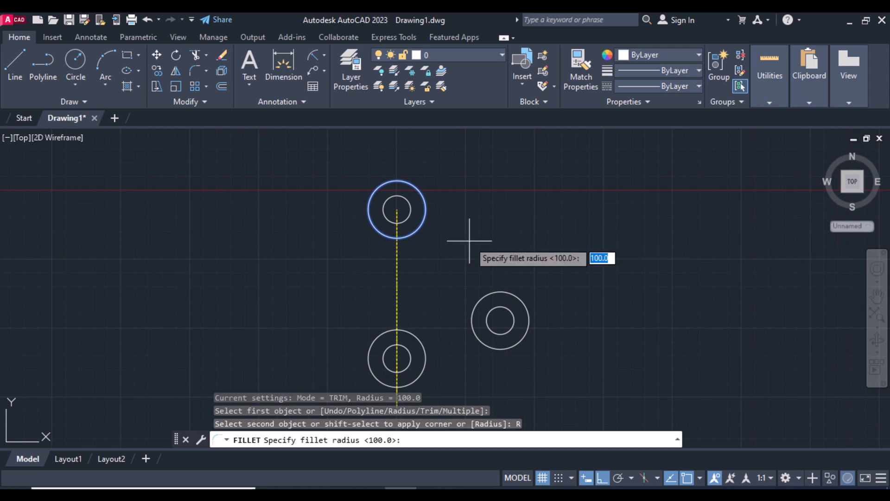
{"action": "type", "text": "145"}
{"action": "key", "text": "Return"}
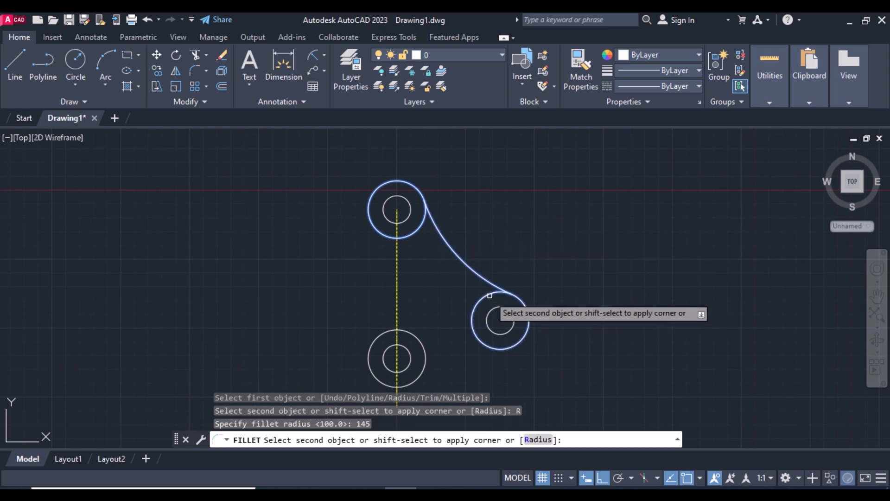
{"action": "left_click", "coordinate": [489, 296]}
Fillet the right-hand outer circle to the lower outer circle with a radius of 100
{"action": "key", "text": "Return"}
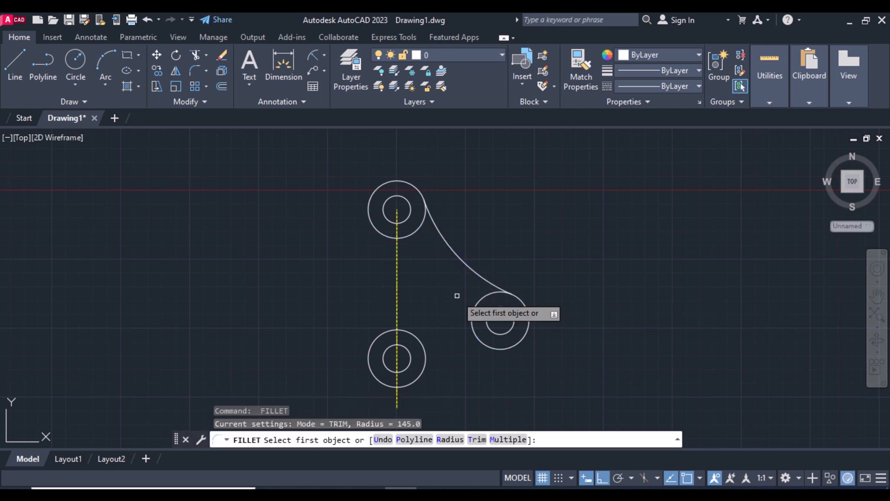
{"action": "left_click", "coordinate": [486, 345]}
{"action": "type", "text": "R"}
{"action": "key", "text": "Return"}
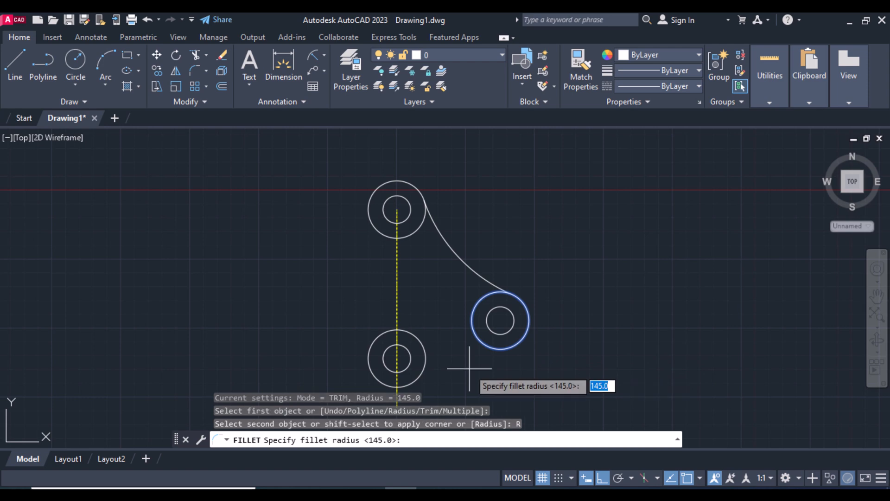
{"action": "type", "text": "100"}
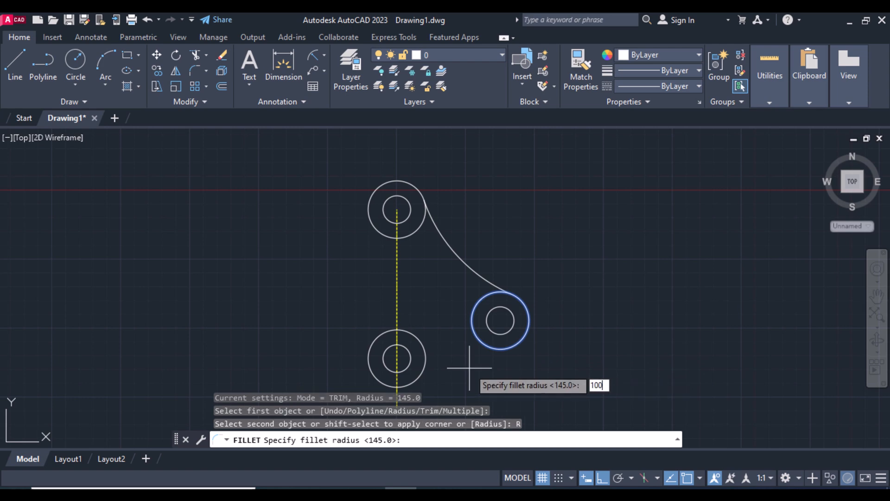
{"action": "key", "text": "Return"}
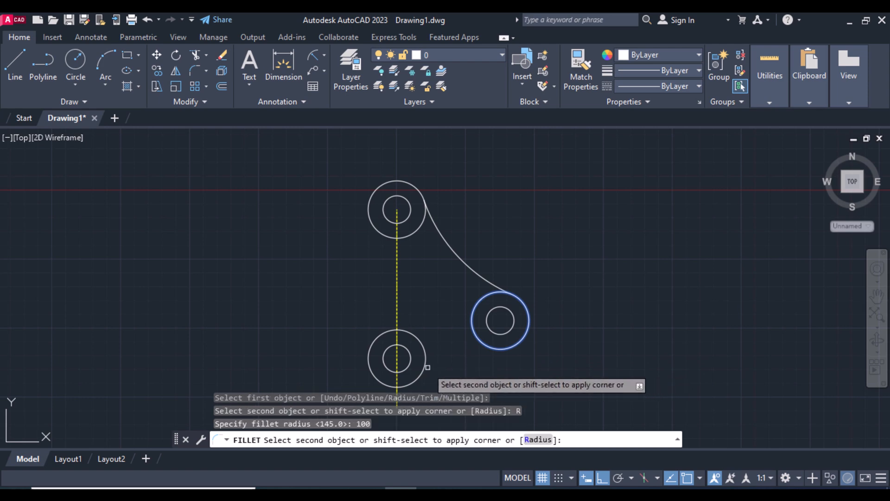
{"action": "left_click", "coordinate": [426, 367]}
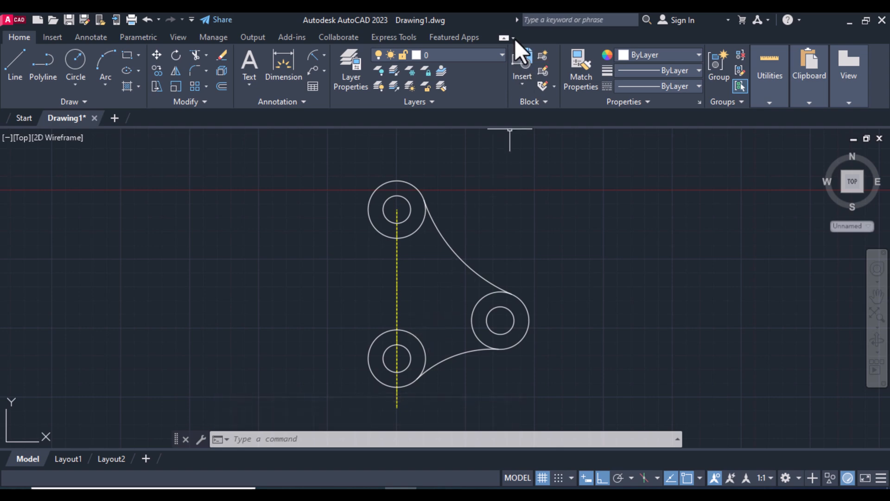
On the center line layer, draw a line 200 long at 120° from the lower end of the vertical centre line, with Ortho off
{"action": "left_click", "coordinate": [500, 55]}
{"action": "left_click", "coordinate": [480, 87]}
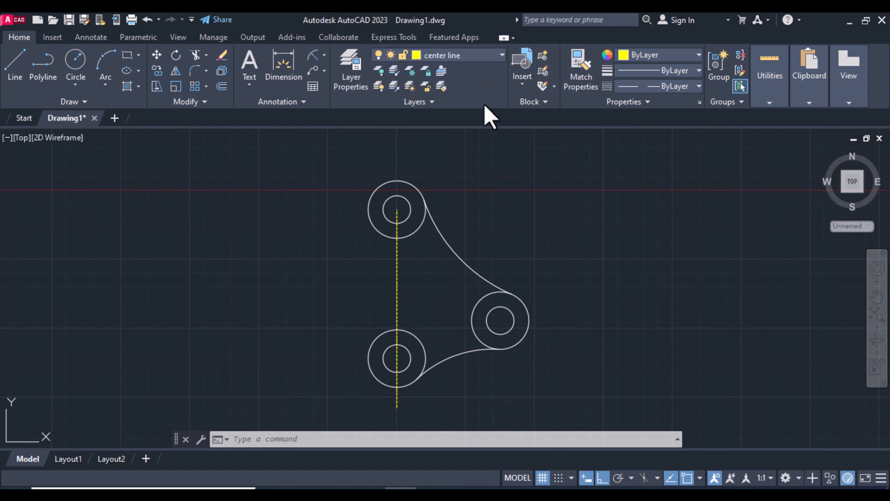
{"action": "type", "text": "l"}
{"action": "key", "text": "Return"}
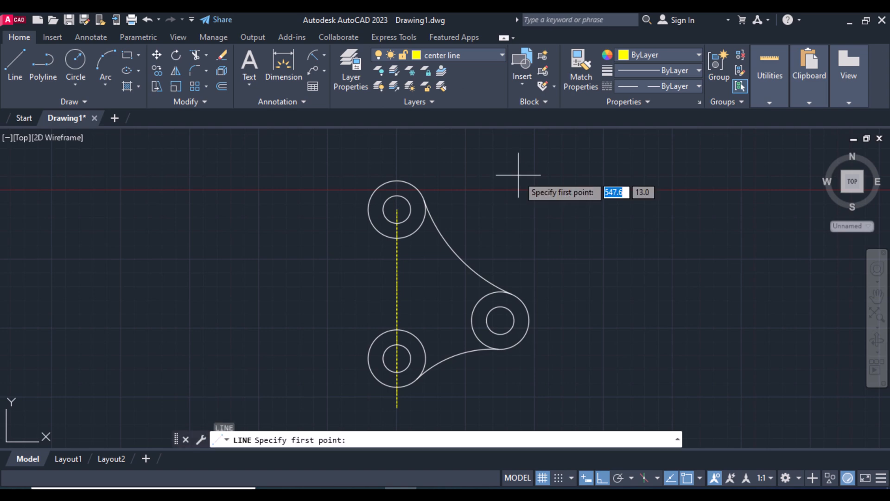
{"action": "left_click", "coordinate": [397, 407]}
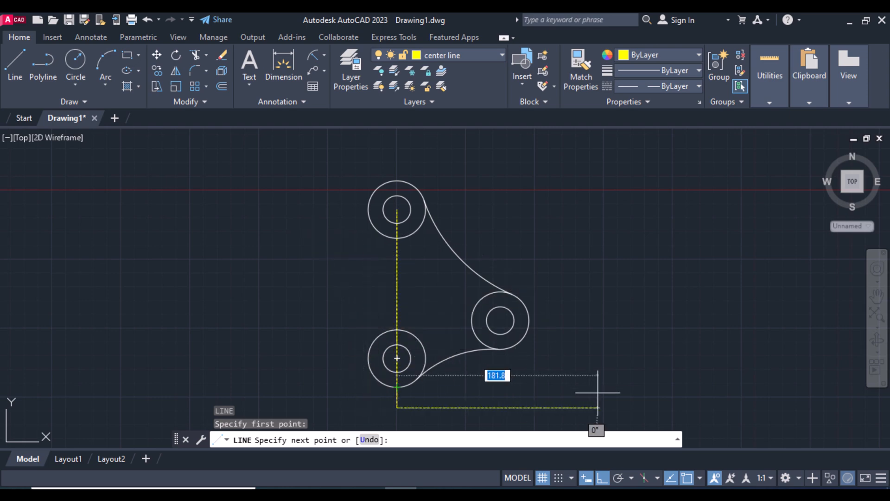
{"action": "left_click", "coordinate": [602, 476]}
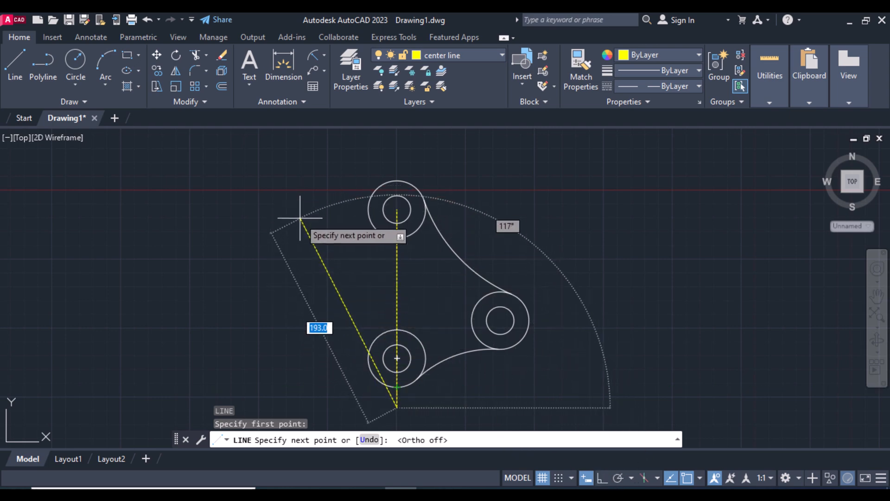
{"action": "type", "text": "200"}
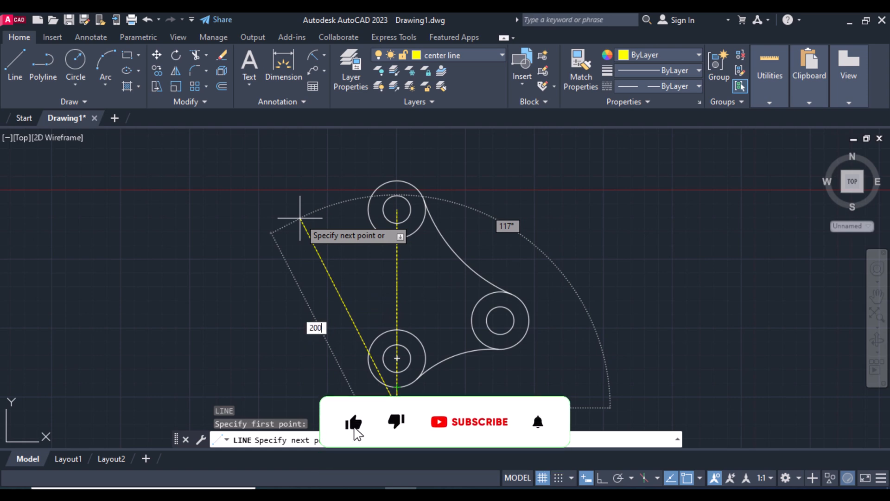
{"action": "key", "text": "Tab"}
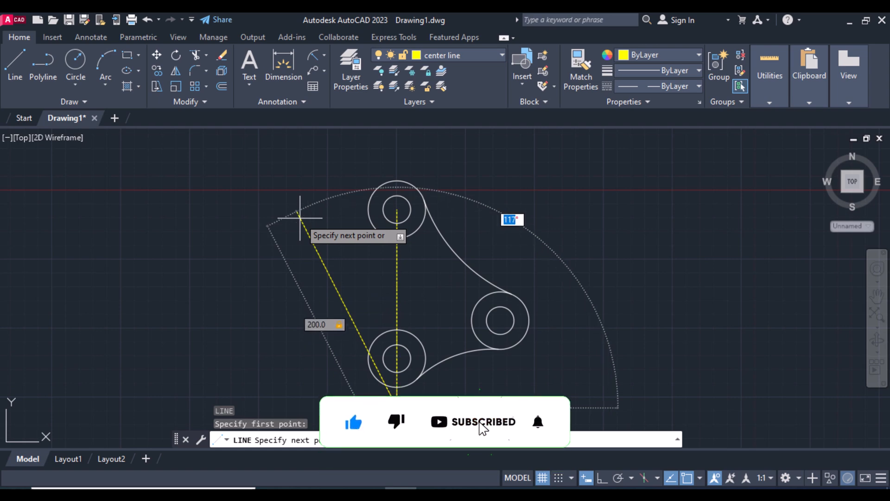
{"action": "type", "text": "120"}
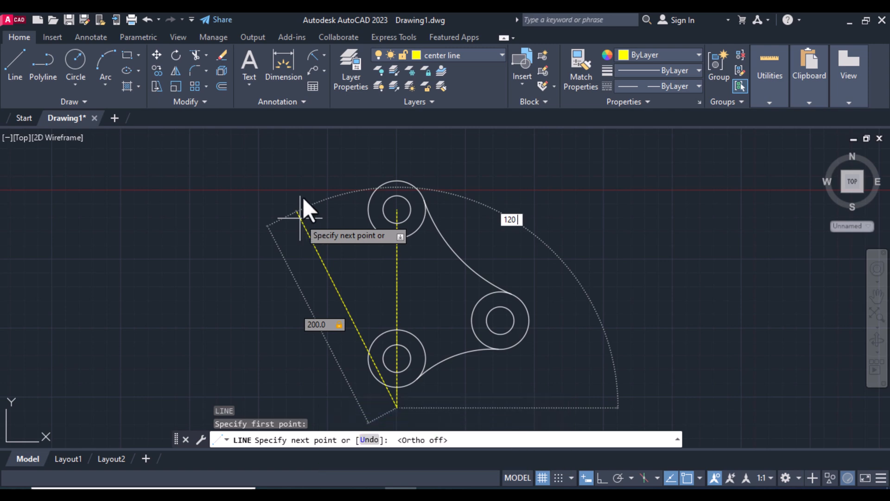
{"action": "key", "text": "Return"}
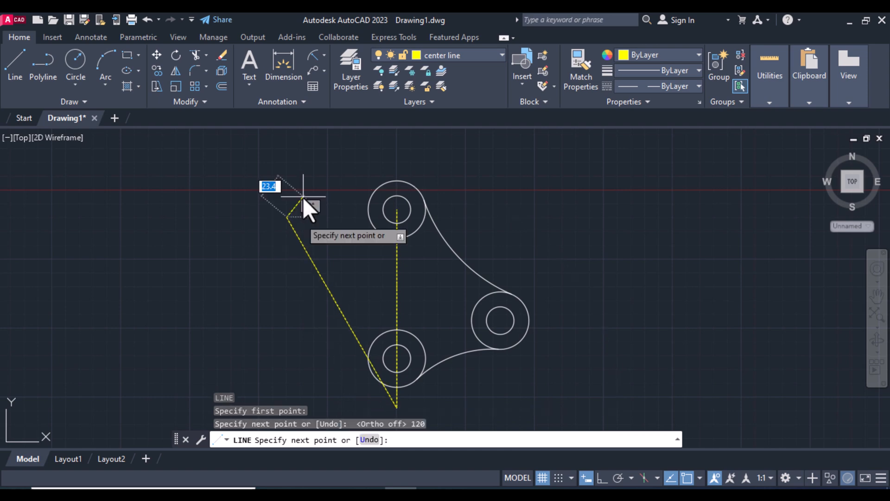
{"action": "key", "text": "Return"}
{"action": "key", "text": "Return"}
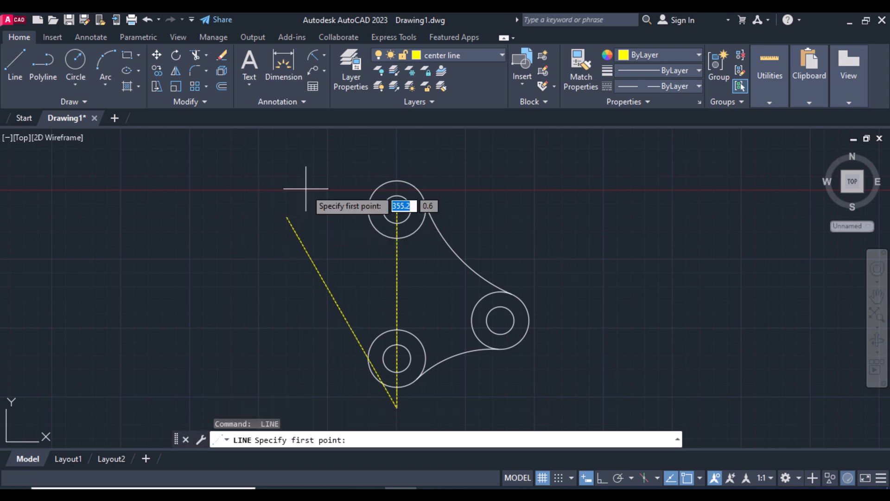
{"action": "left_click", "coordinate": [306, 190]}
{"action": "right_click", "coordinate": [326, 206]}
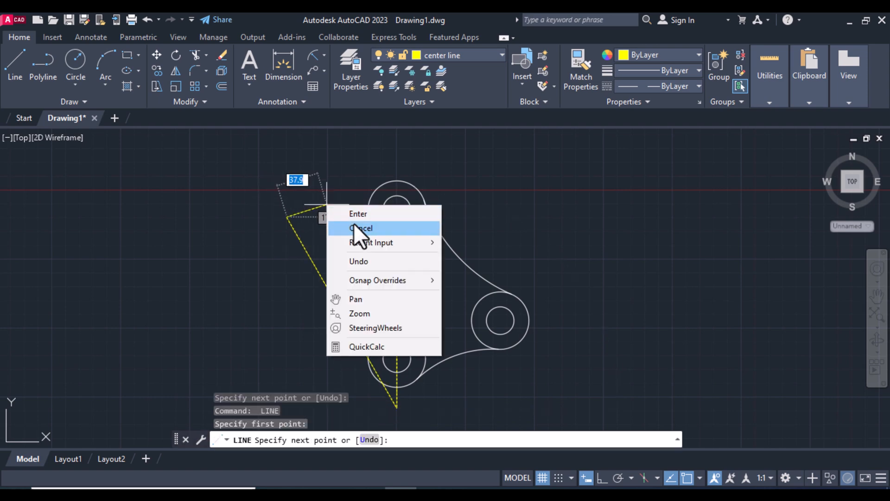
{"action": "left_click", "coordinate": [354, 224]}
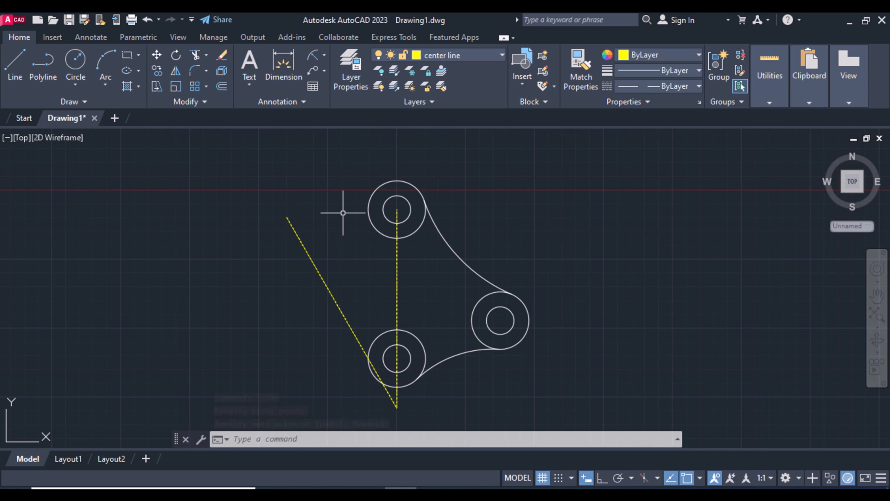
Draw a construction circle of radius 120 centred on the lower end of the vertical centre line
{"action": "type", "text": "c"}
{"action": "key", "text": "Return"}
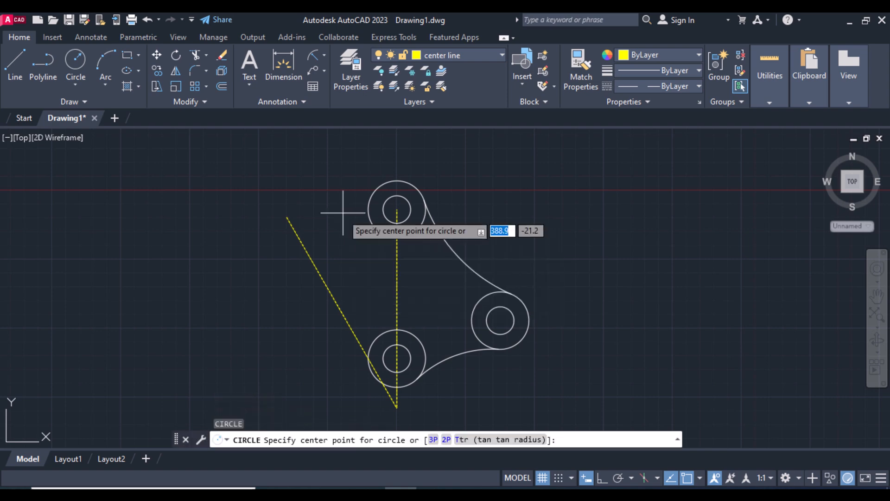
{"action": "left_click", "coordinate": [398, 407]}
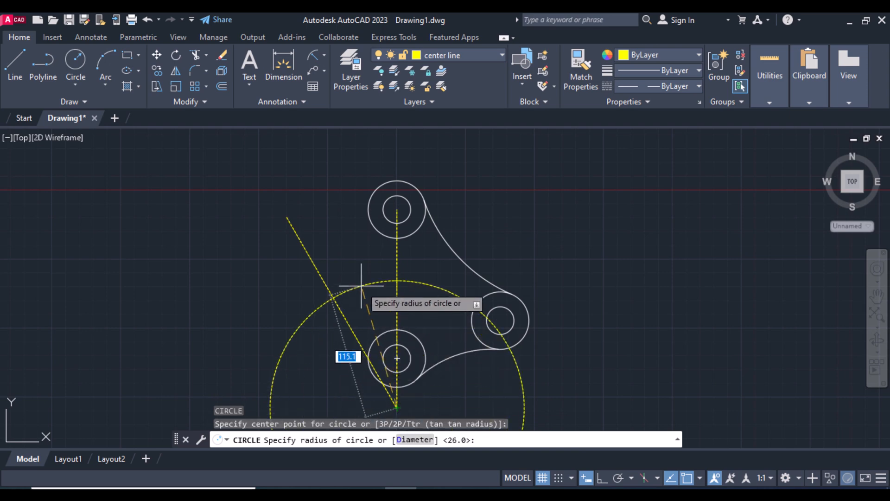
{"action": "type", "text": "120"}
{"action": "key", "text": "Return"}
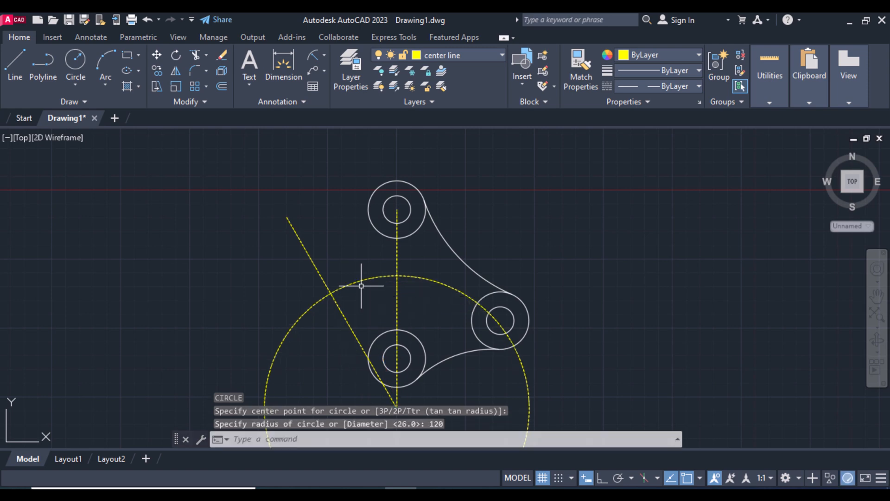
On layer 0, draw a circle of radius 8 centred where the inclined centre line crosses the large construction circle
{"action": "left_click", "coordinate": [483, 56]}
{"action": "left_click", "coordinate": [460, 70]}
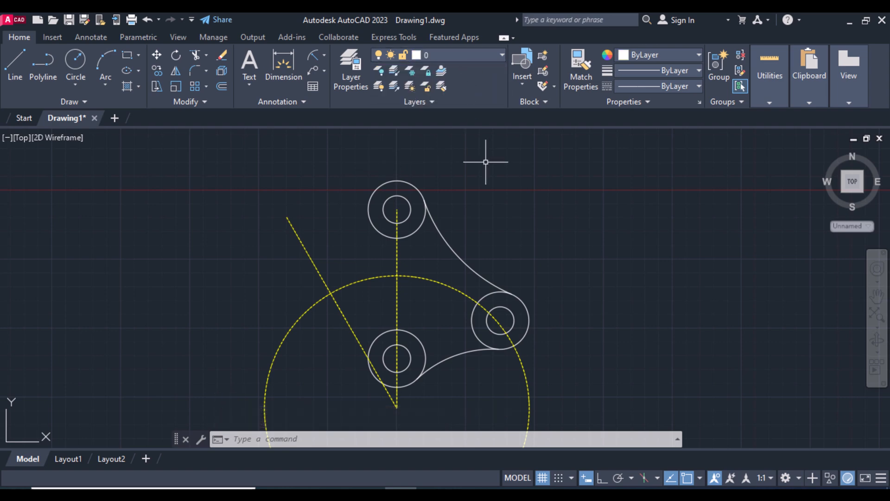
{"action": "type", "text": "c"}
{"action": "key", "text": "Return"}
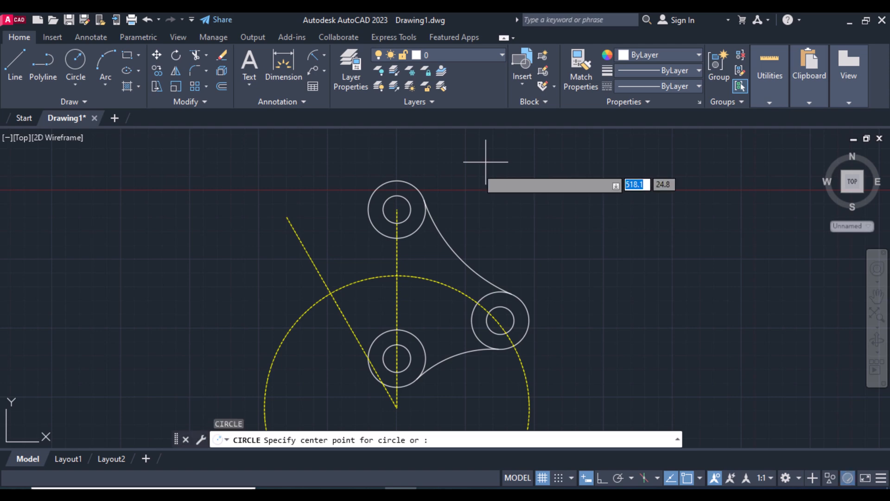
{"action": "left_click", "coordinate": [330, 293]}
{"action": "key", "text": "BackSpace"}
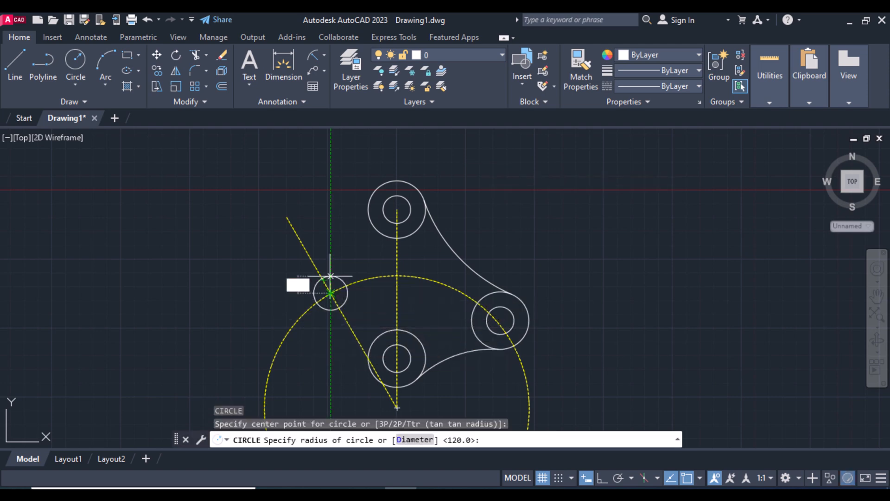
{"action": "type", "text": "8"}
{"action": "key", "text": "Return"}
Draw a concentric circle of radius 16 around the small circle on the inclined centre line
{"action": "type", "text": "c"}
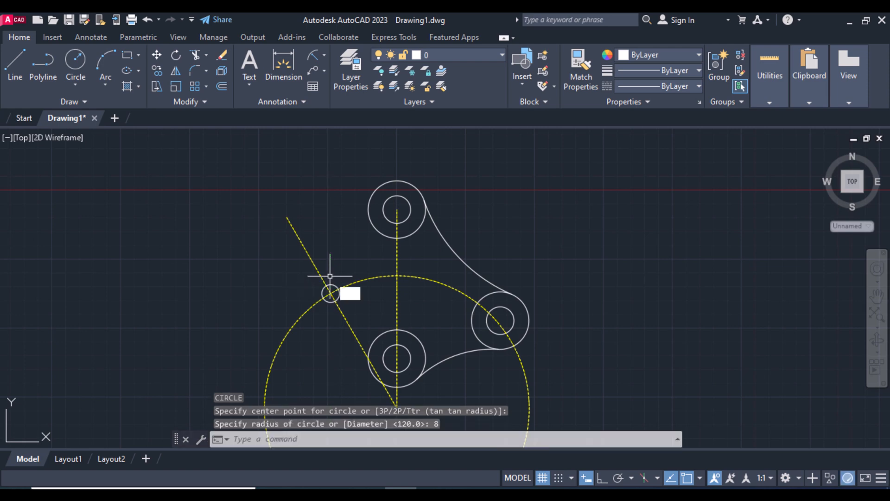
{"action": "key", "text": "Return"}
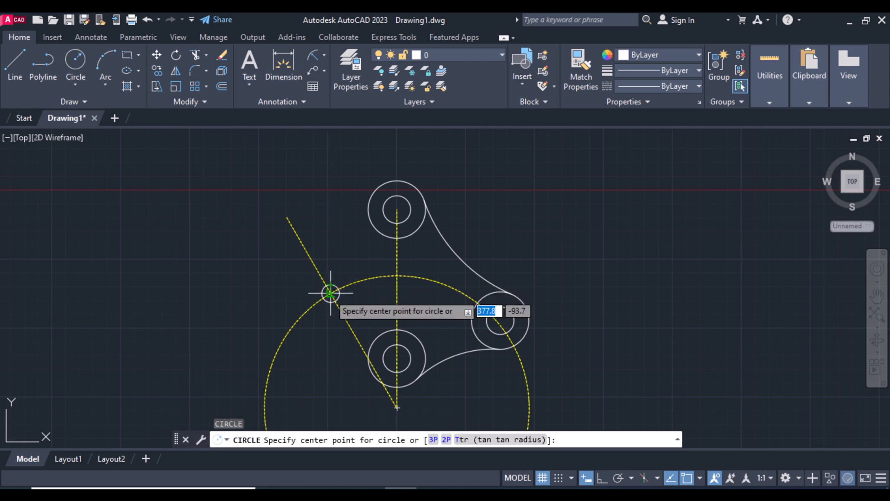
{"action": "left_click", "coordinate": [330, 293]}
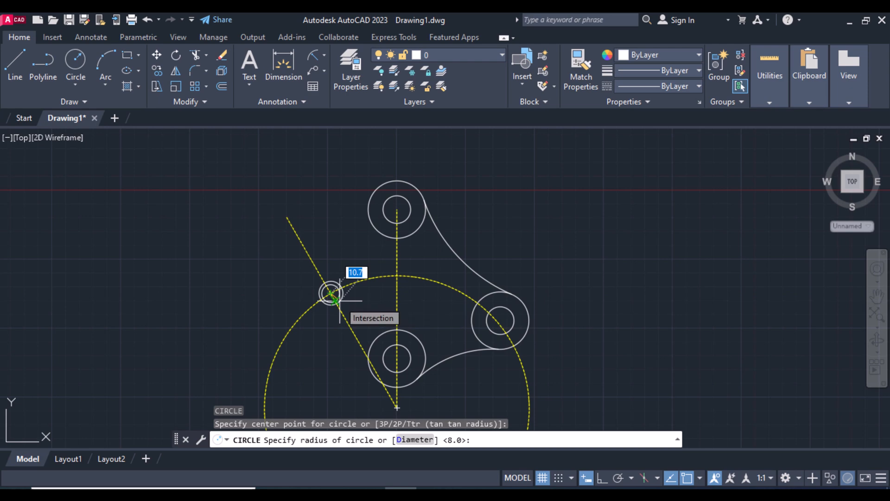
{"action": "type", "text": "16"}
{"action": "key", "text": "Return"}
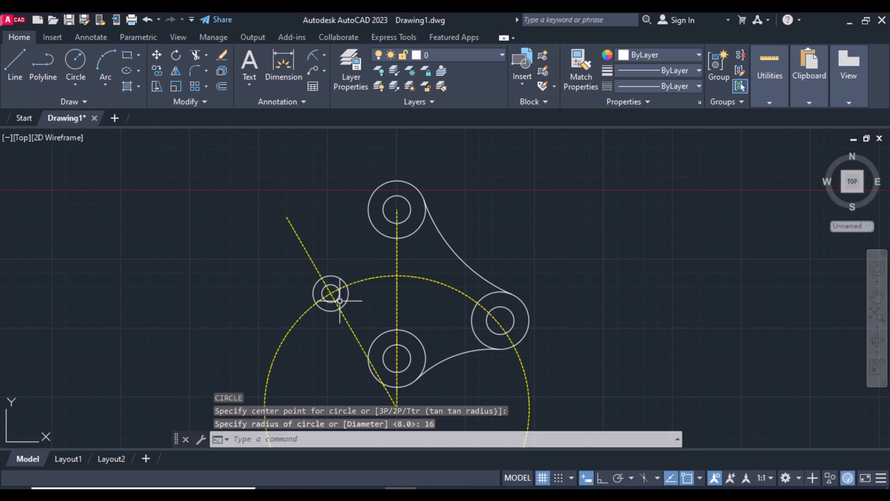
Draw concentric circles of radius 8 and 16 centred where the vertical centre line crosses the large construction circle
{"action": "key", "text": "Return"}
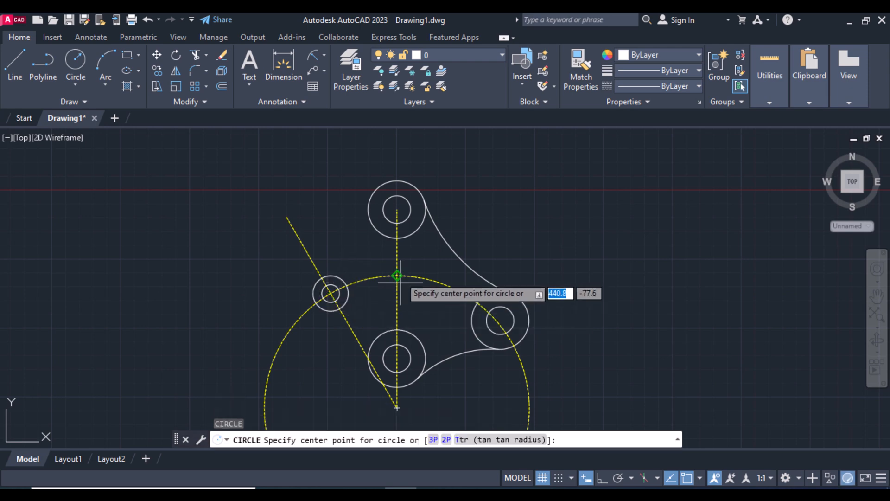
{"action": "left_click", "coordinate": [396, 275]}
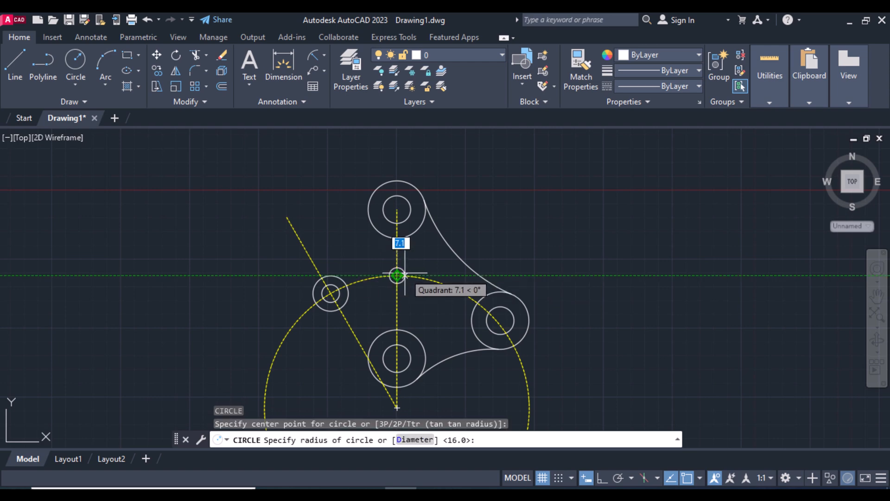
{"action": "left_click", "coordinate": [404, 274]}
{"action": "key", "text": "Return"}
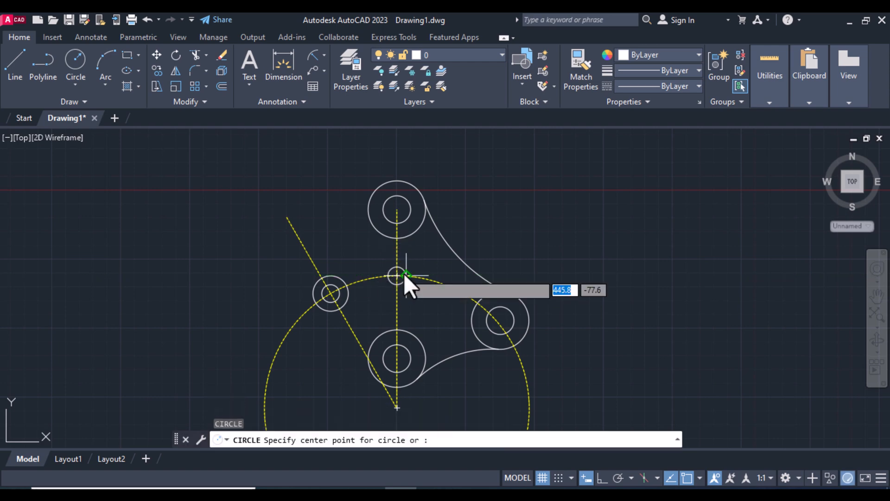
{"action": "left_click", "coordinate": [405, 274]}
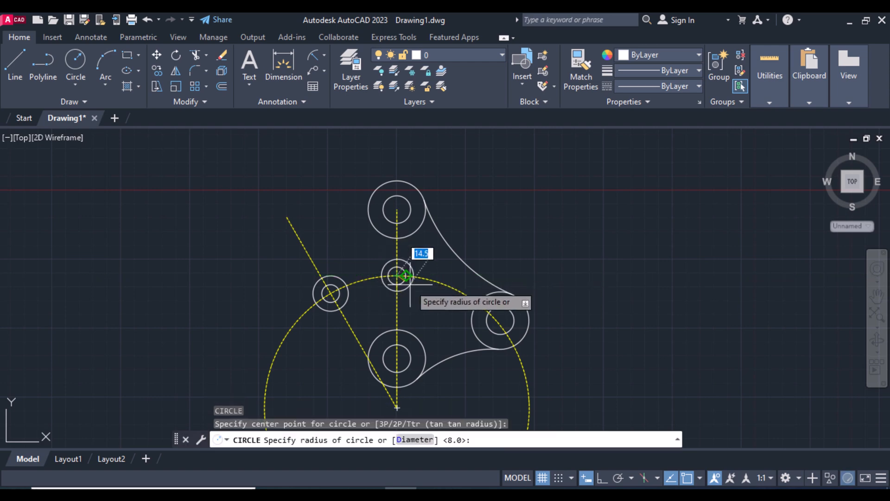
{"action": "key", "text": "BackSpace"}
{"action": "key", "text": "Return"}
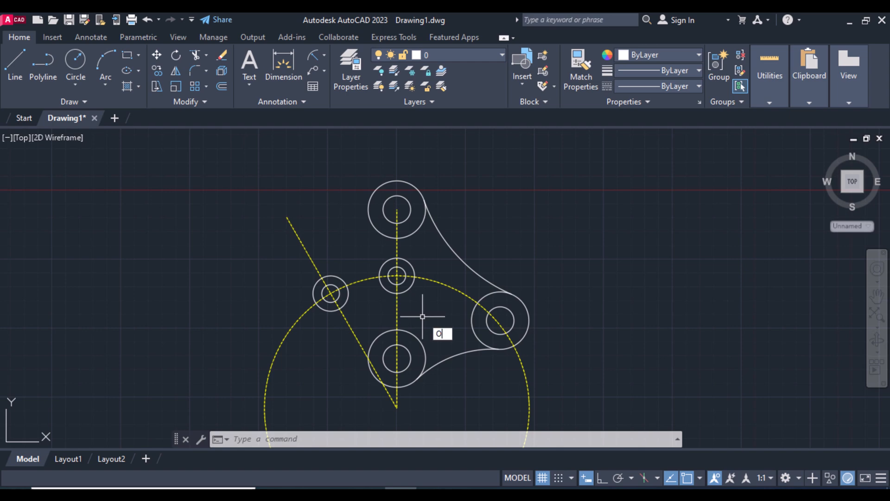
Offset the 120-radius construction circle outward by 8, and offset the resulting circle outward by another 8
{"action": "key", "text": "Return"}
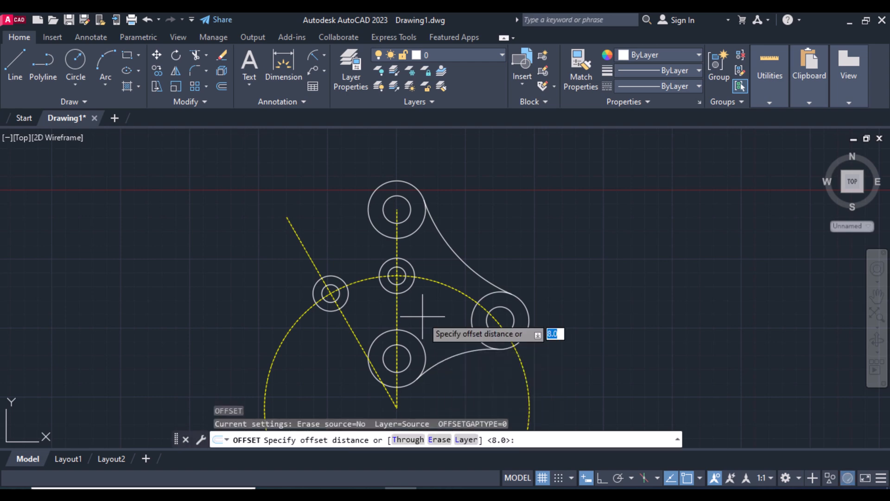
{"action": "type", "text": "8"}
{"action": "key", "text": "Return"}
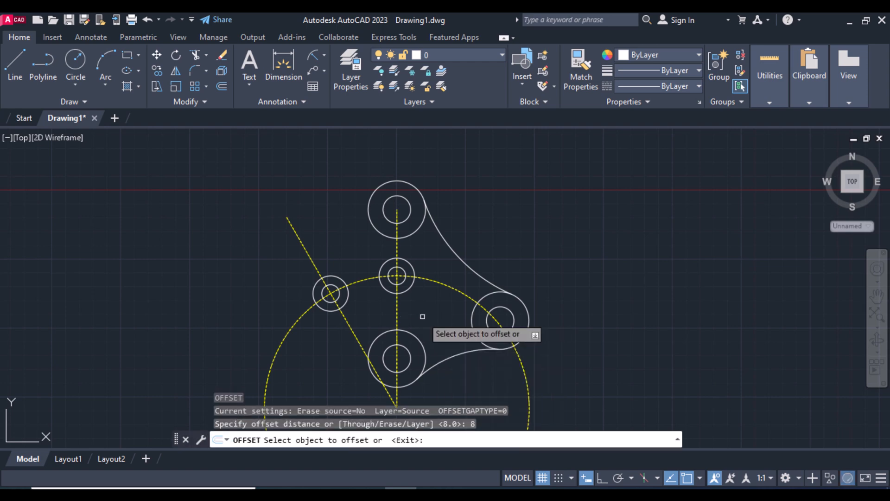
{"action": "left_click", "coordinate": [359, 274]}
{"action": "left_click", "coordinate": [358, 269]}
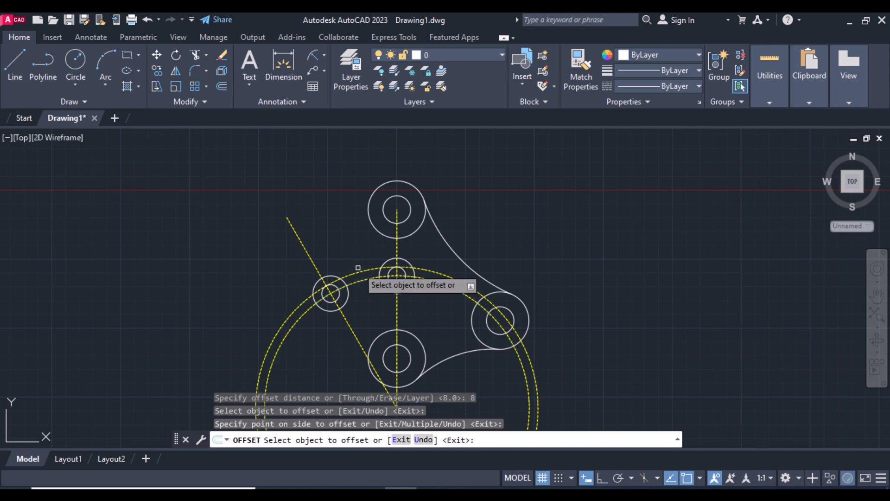
{"action": "left_click", "coordinate": [359, 265]}
{"action": "left_click", "coordinate": [357, 254]}
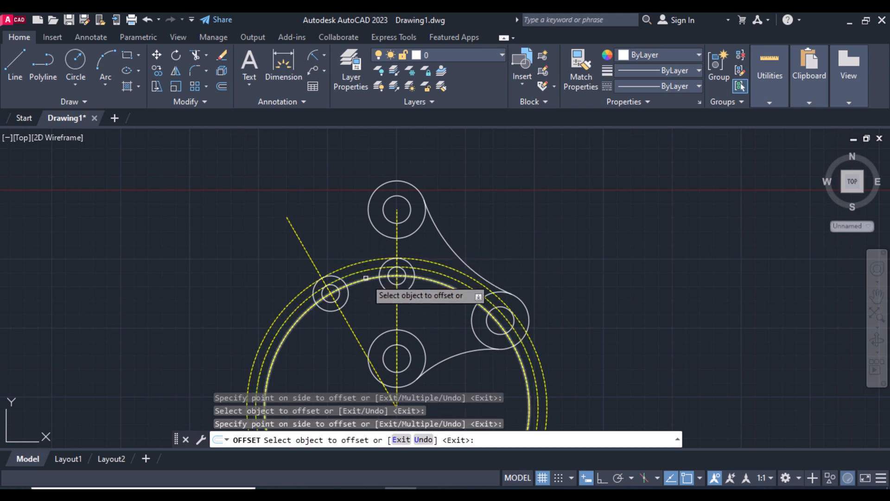
Offset the 120-radius construction circle inward by 8, and offset the resulting circle inward by another 8
{"action": "left_click", "coordinate": [364, 277]}
{"action": "left_click", "coordinate": [366, 300]}
{"action": "left_click", "coordinate": [374, 290]}
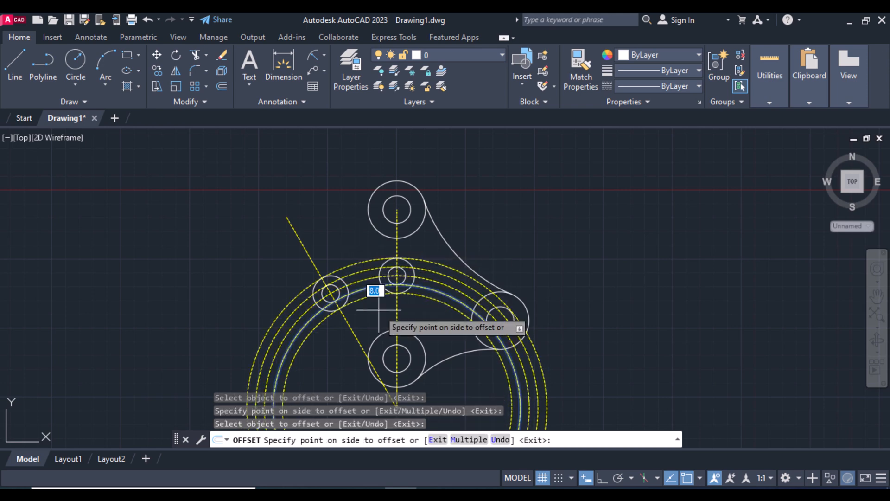
{"action": "left_click", "coordinate": [378, 310]}
{"action": "key", "text": "Return"}
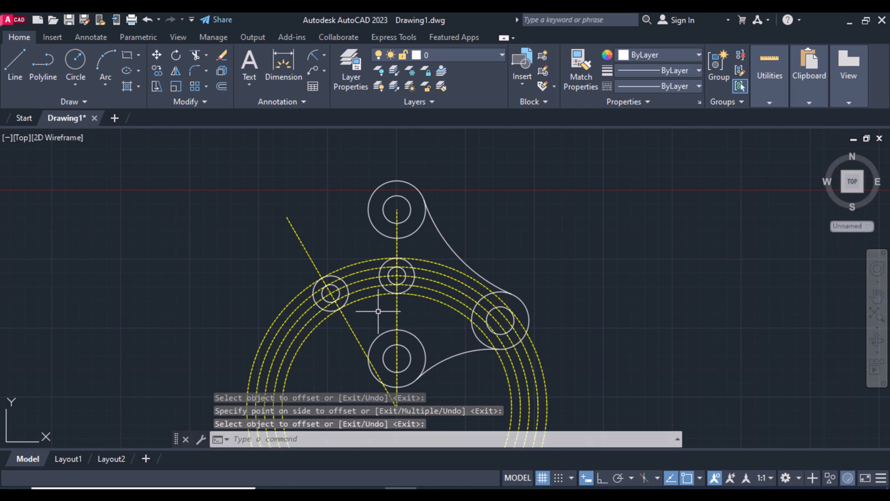
Trim the five concentric construction circles outside the slot arm, including the arcs between the vertical centre line's slot circles and the far-right circle pair
{"action": "type", "text": "TR"}
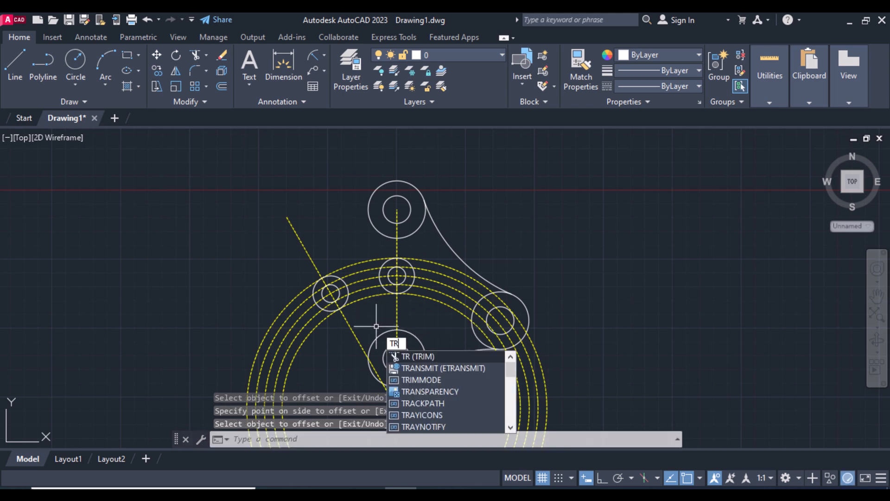
{"action": "key", "text": "Return"}
{"action": "left_click", "coordinate": [322, 341]}
{"action": "key", "text": "Return"}
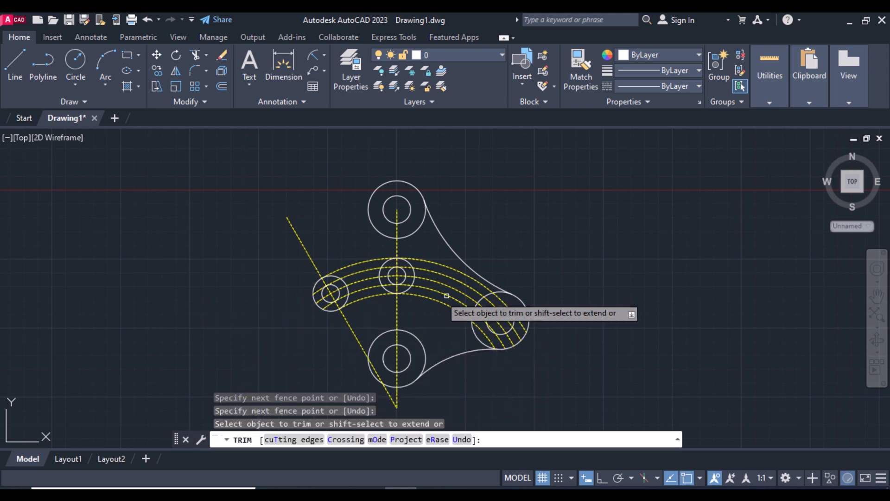
{"action": "left_click", "coordinate": [443, 321]}
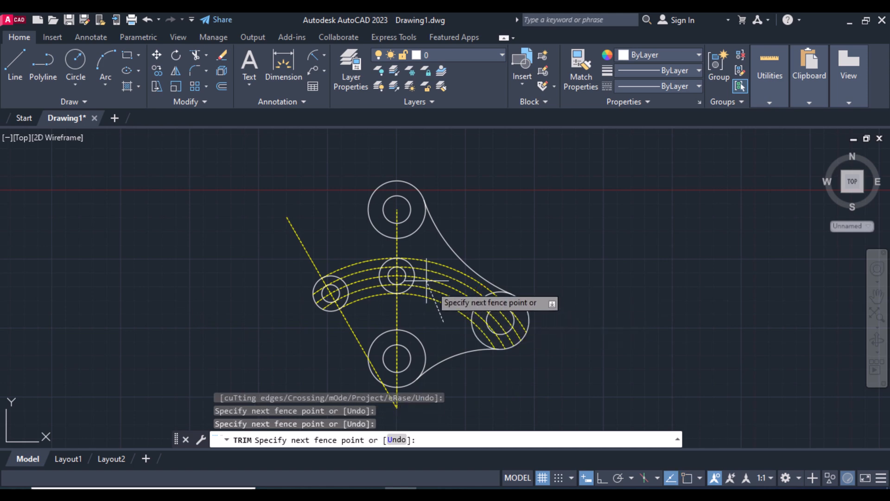
{"action": "left_click", "coordinate": [431, 258]}
{"action": "key", "text": "Return"}
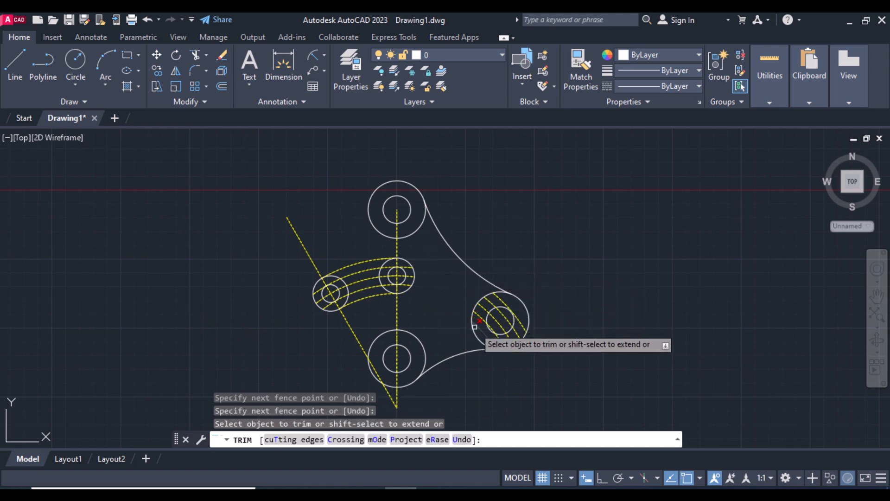
Trim away the leftover construction arc pieces inside the far-right pair of concentric circles
{"action": "left_click", "coordinate": [475, 325]}
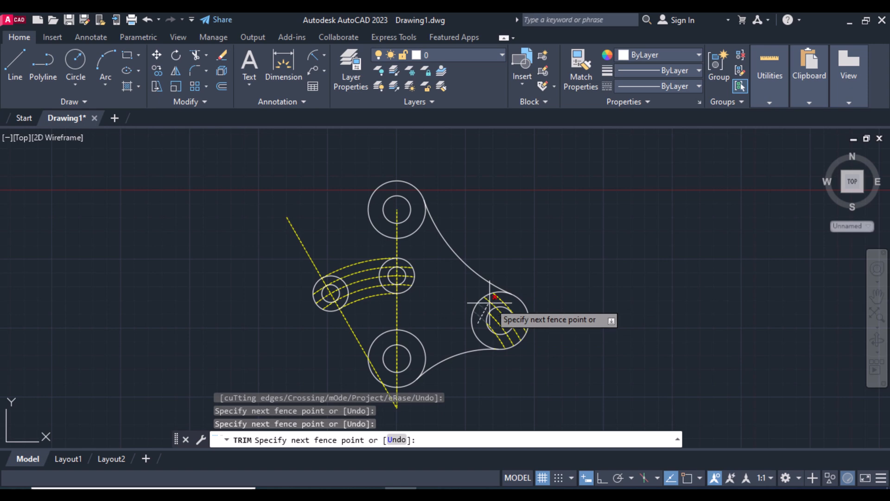
{"action": "left_click", "coordinate": [495, 299]}
{"action": "key", "text": "Return"}
{"action": "left_click", "coordinate": [496, 296]}
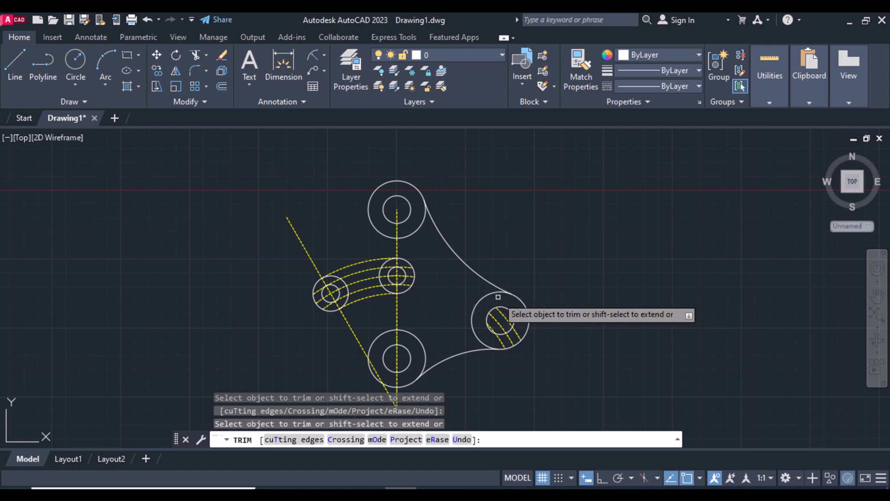
{"action": "left_click", "coordinate": [490, 327]}
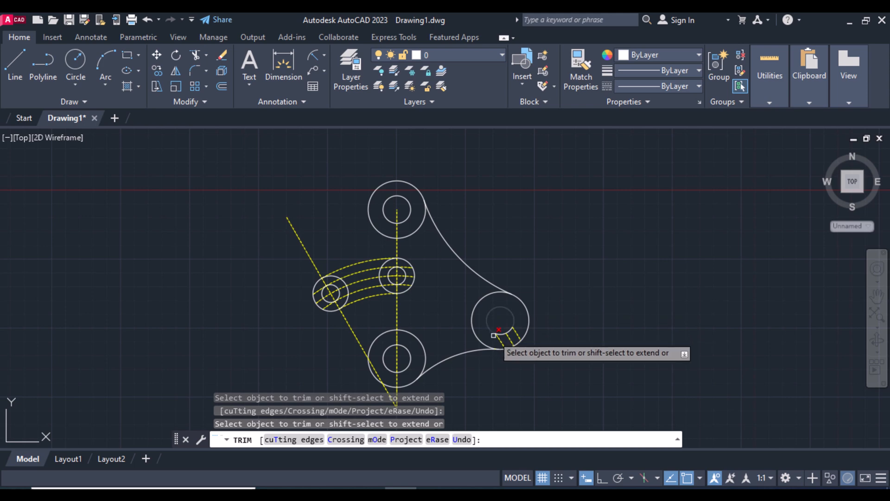
{"action": "left_click", "coordinate": [493, 340]}
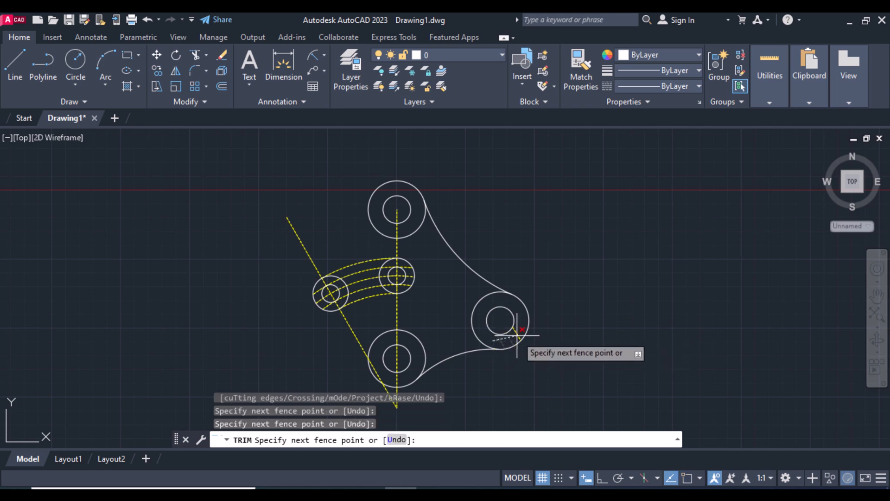
{"action": "key", "text": "Return"}
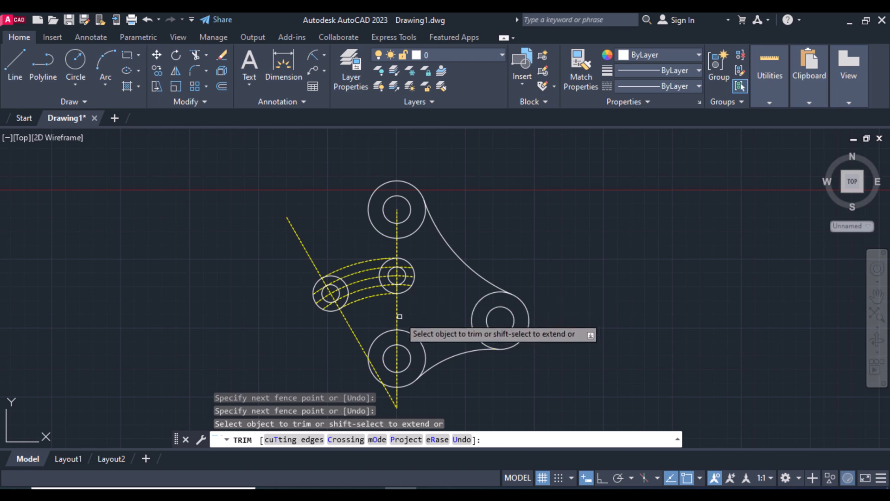
Trim the radius 8 and 16 slot circles and overhanging arcs at both centre lines, leaving rounded inner and outer slot ends
{"action": "left_click", "coordinate": [347, 296]}
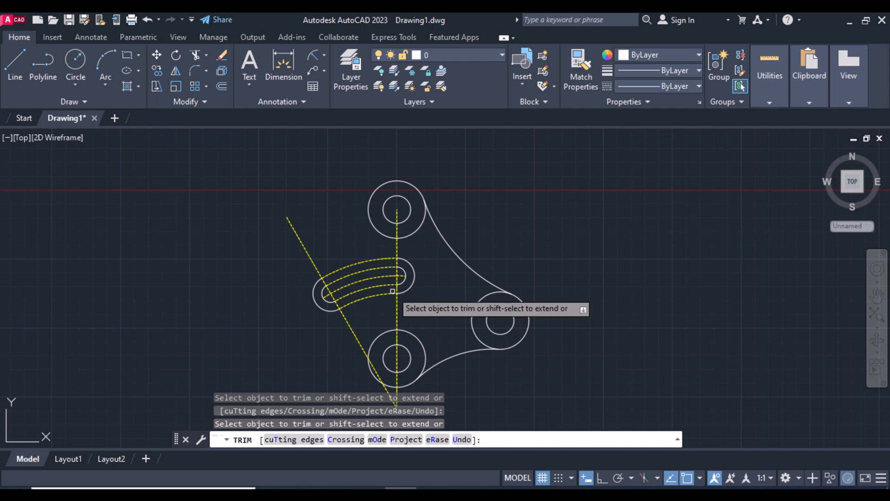
{"action": "key", "text": "Return"}
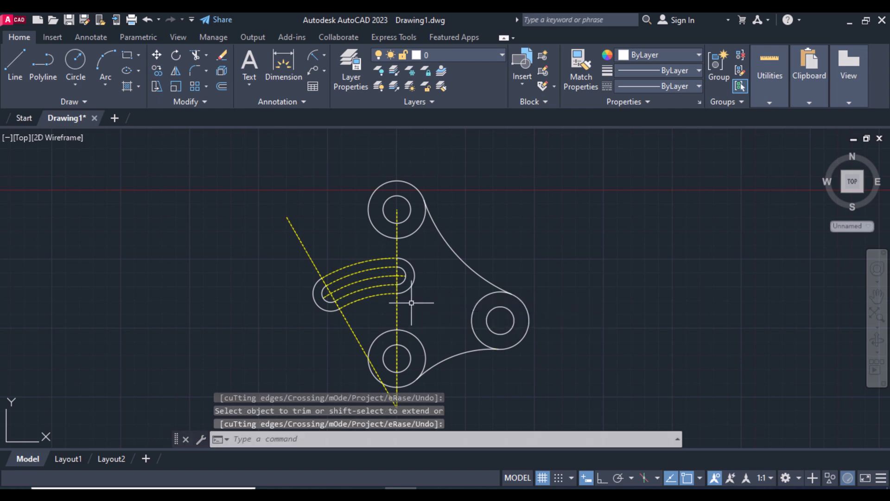
Set the linetype of the slot's four offset arcs to Continuous, leaving out the middle centre-line arc
{"action": "left_click", "coordinate": [378, 300]}
{"action": "left_click", "coordinate": [365, 288]}
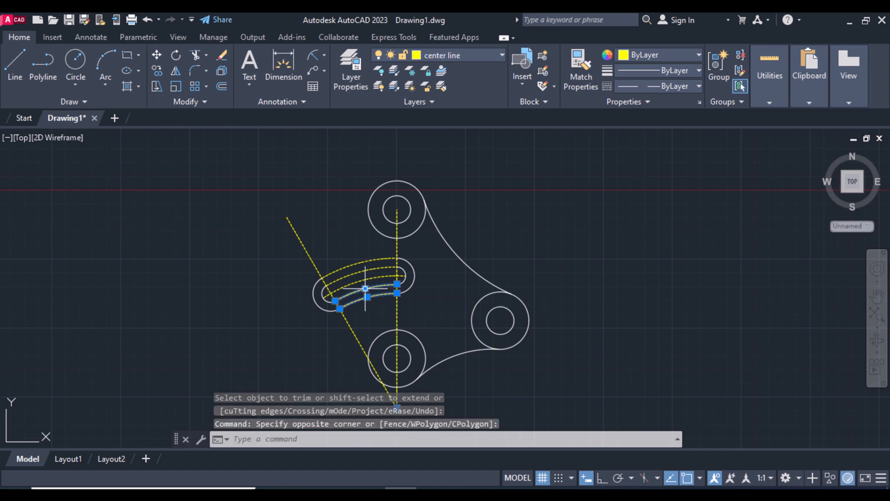
{"action": "left_click", "coordinate": [357, 277]}
{"action": "left_click", "coordinate": [344, 257]}
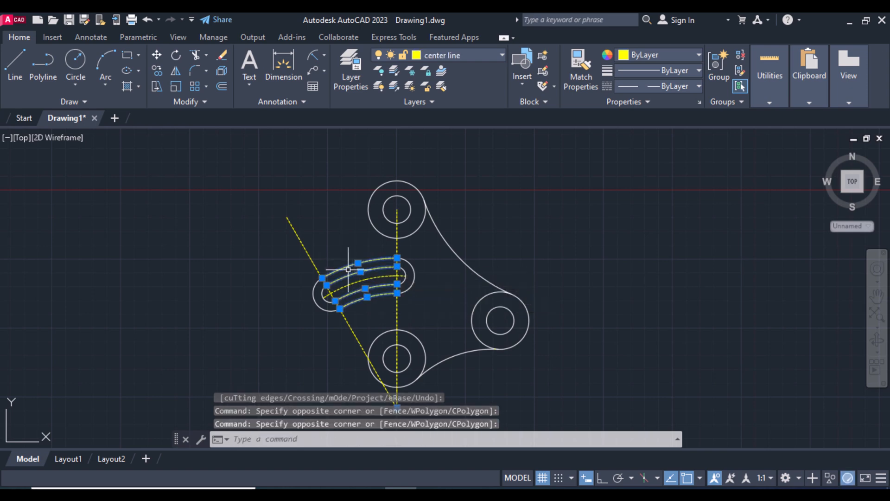
{"action": "key", "text": "ctrl+shift+p"}
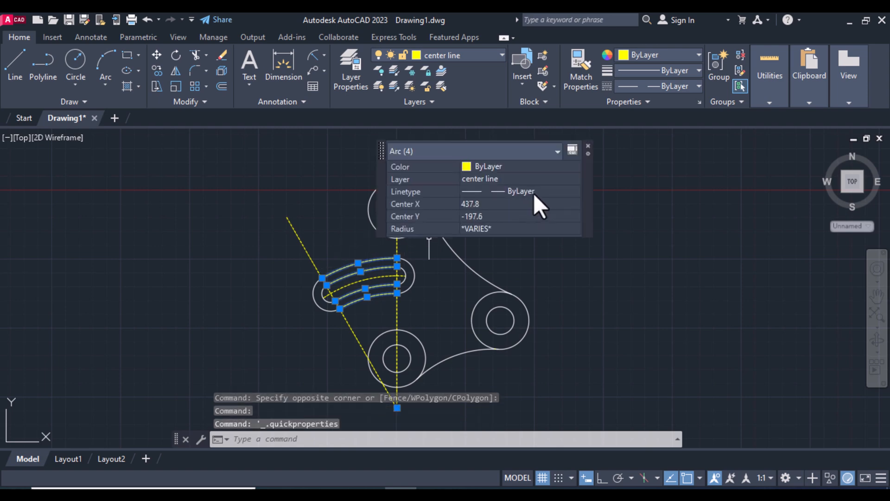
{"action": "left_click", "coordinate": [544, 168]}
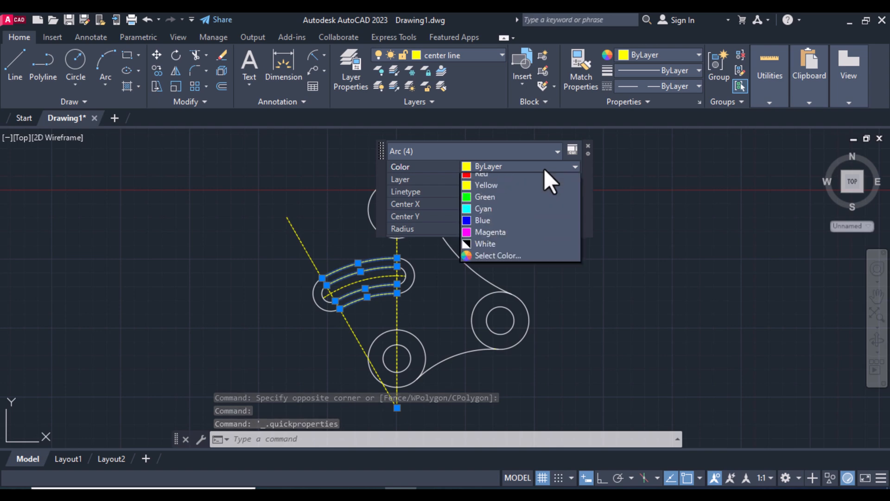
{"action": "left_click", "coordinate": [547, 178]}
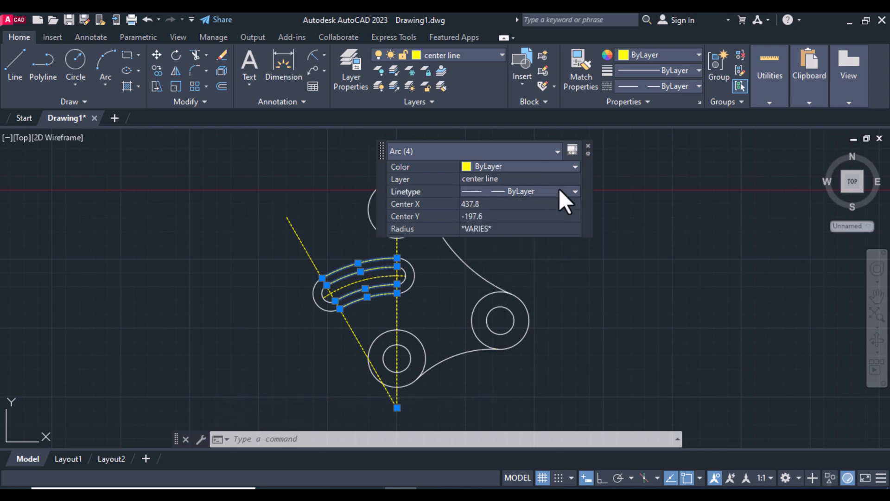
{"action": "left_click", "coordinate": [559, 188]}
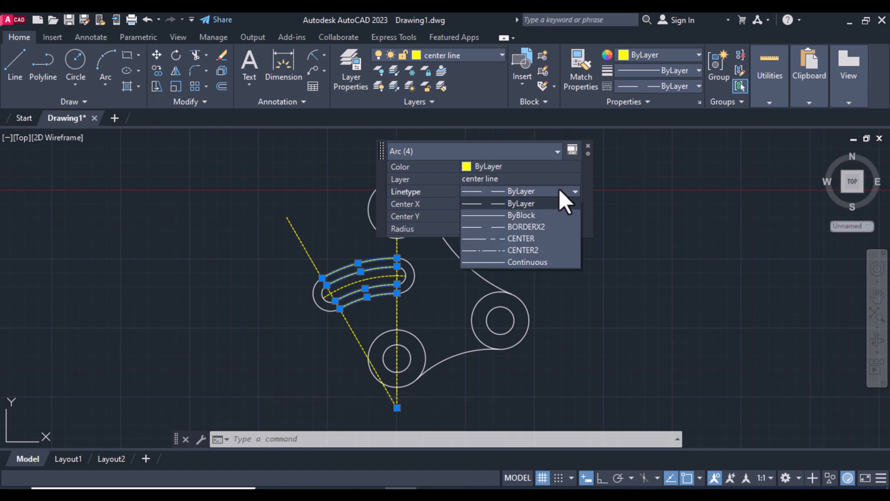
{"action": "left_click", "coordinate": [532, 263]}
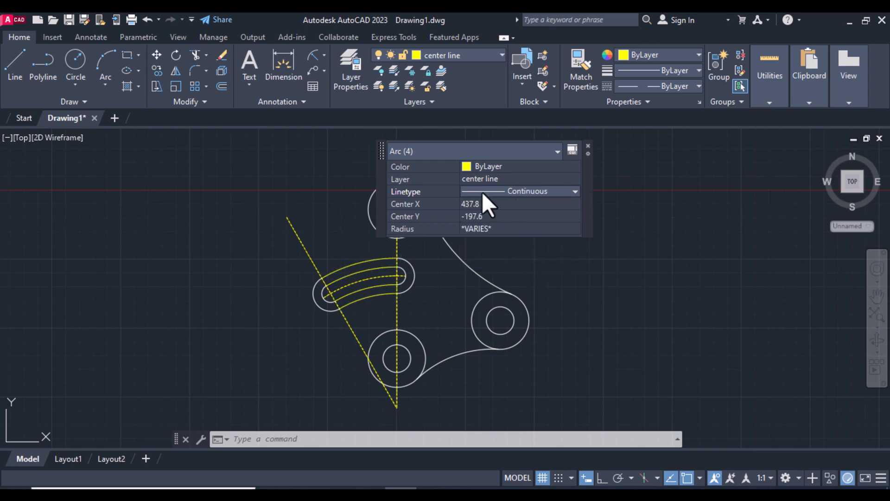
Set the colour of the four slot arcs to ByBlock and clear the selection
{"action": "left_click", "coordinate": [469, 166]}
{"action": "left_click", "coordinate": [469, 166]}
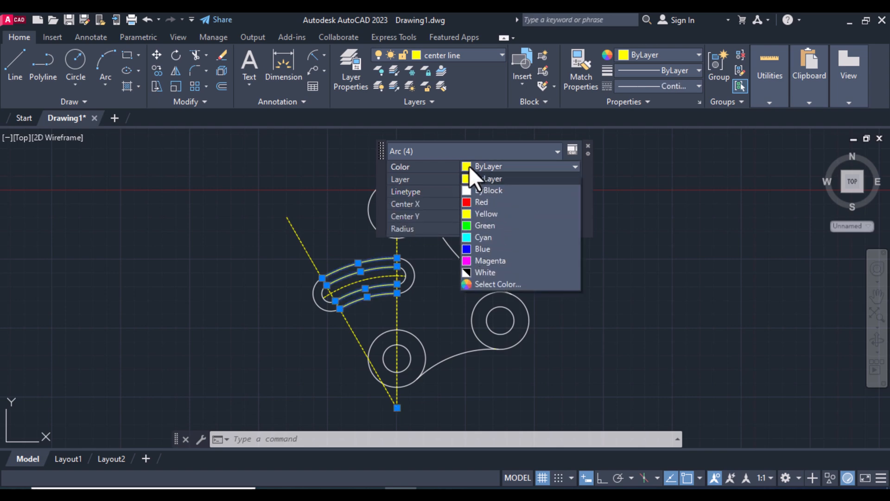
{"action": "left_click", "coordinate": [470, 190]}
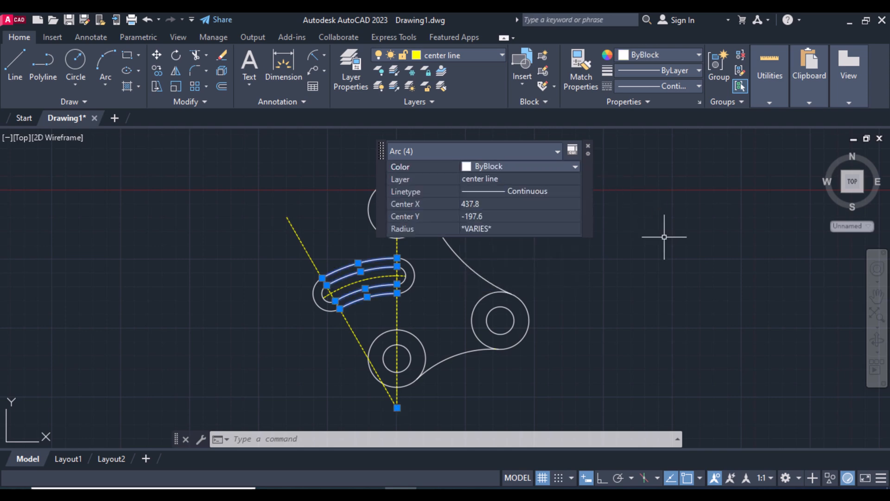
{"action": "right_click", "coordinate": [670, 281]}
{"action": "left_click", "coordinate": [717, 373]}
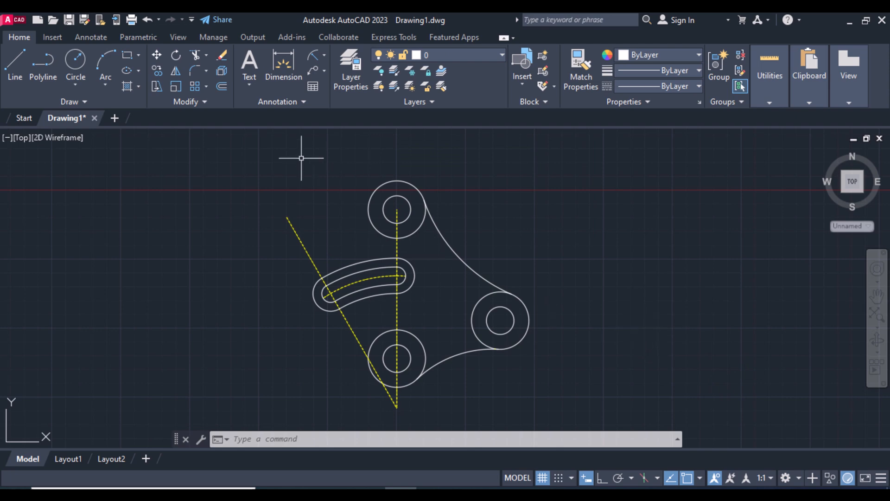
Draw a radius 20 circle tangent to the topmost outer circle and the slot arm's upper outer arc
{"action": "left_click", "coordinate": [88, 85]}
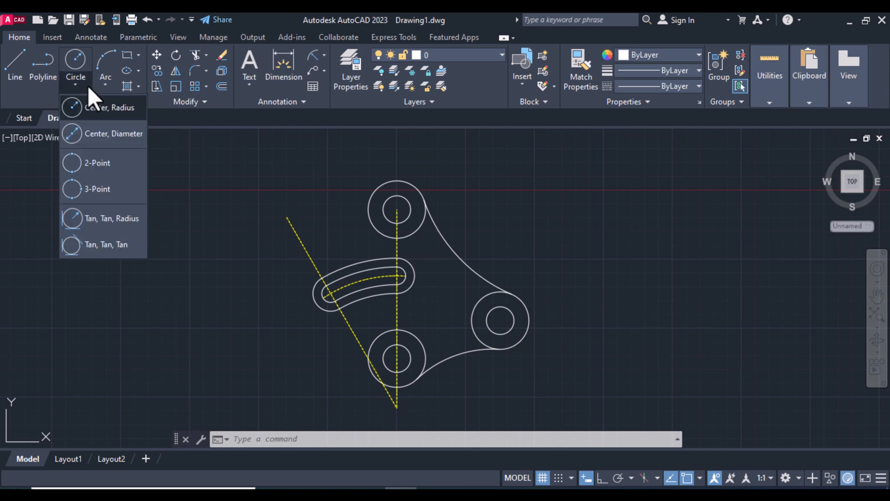
{"action": "left_click", "coordinate": [112, 217]}
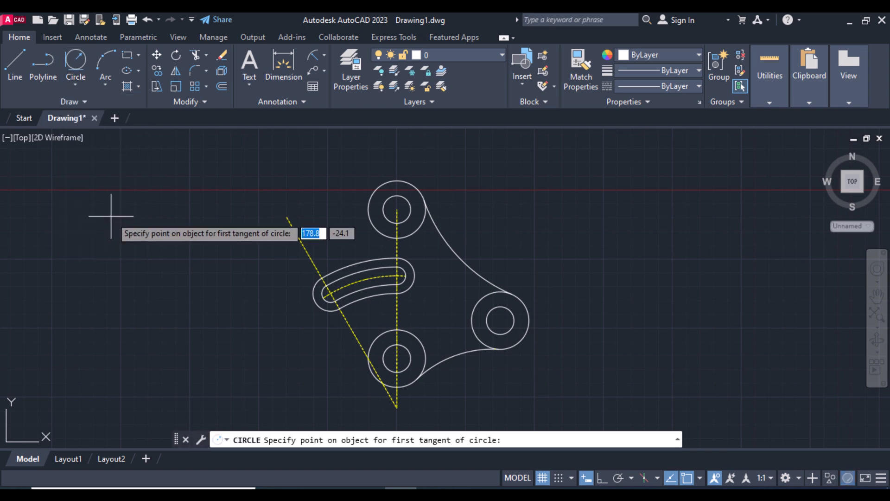
{"action": "left_click", "coordinate": [373, 225]}
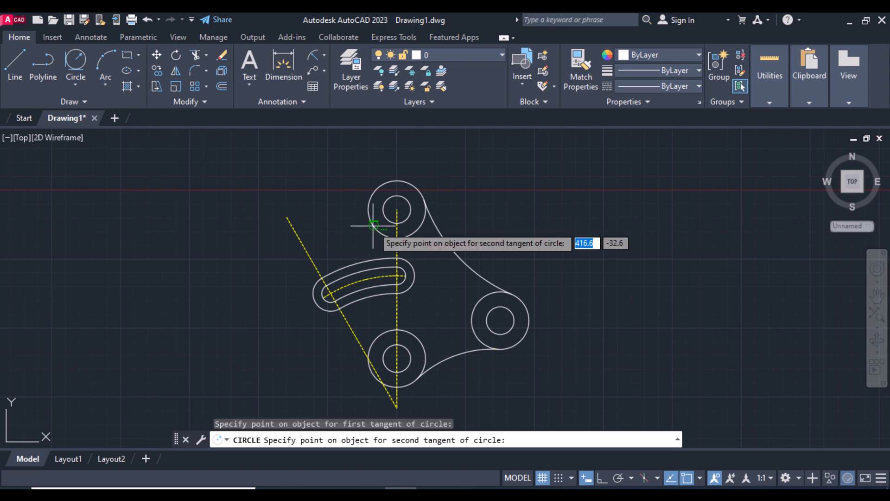
{"action": "left_click", "coordinate": [356, 263]}
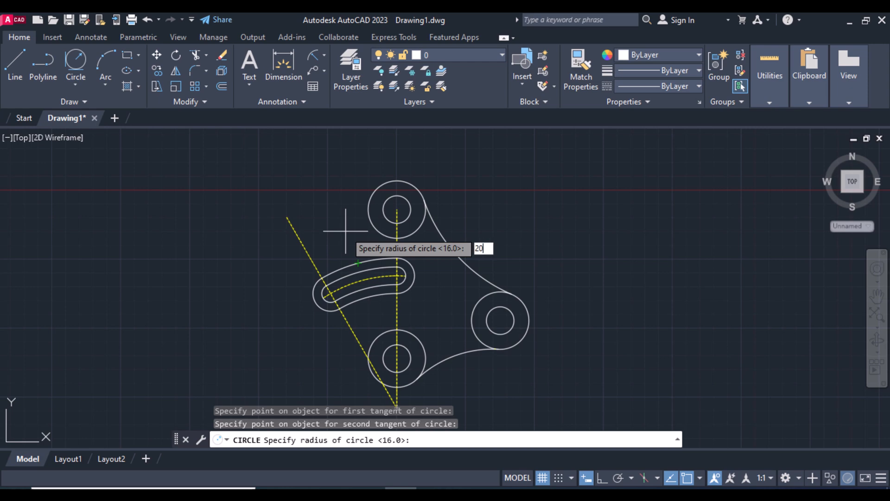
{"action": "key", "text": "Return"}
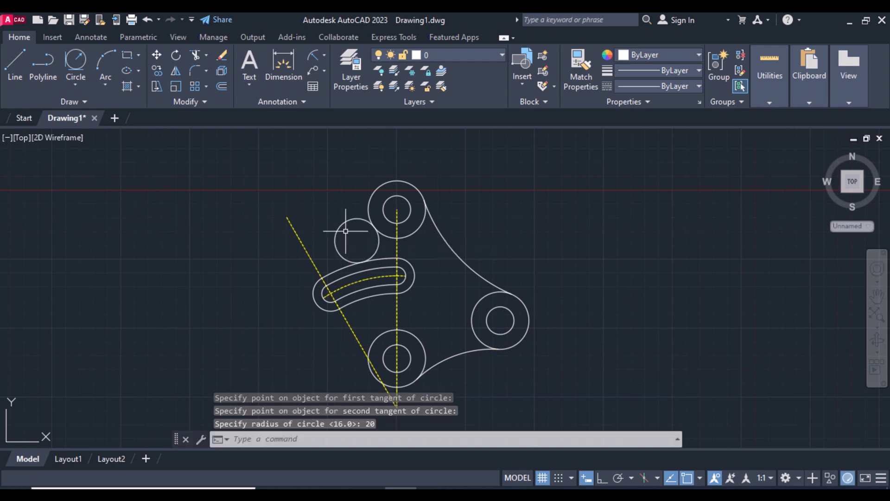
Draw a radius 36 circle tangent to the slot arm's rounded left end and the bottom outer circle
{"action": "left_click", "coordinate": [75, 62]}
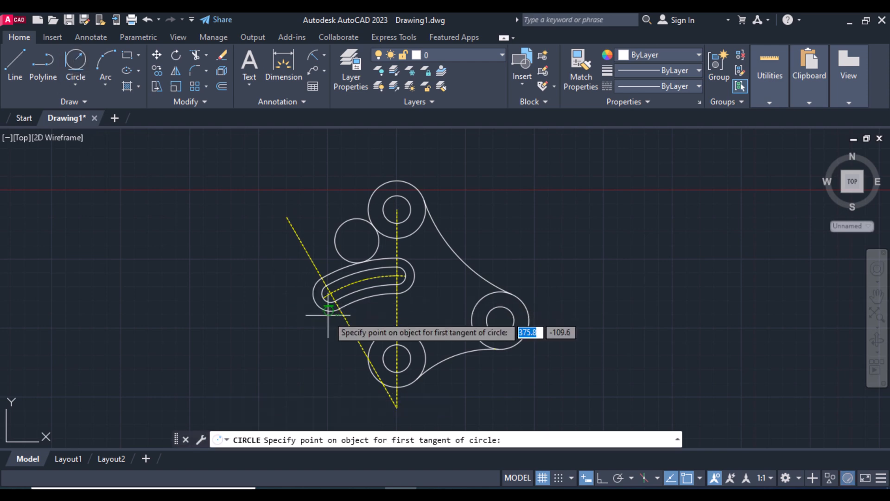
{"action": "left_click", "coordinate": [326, 313]}
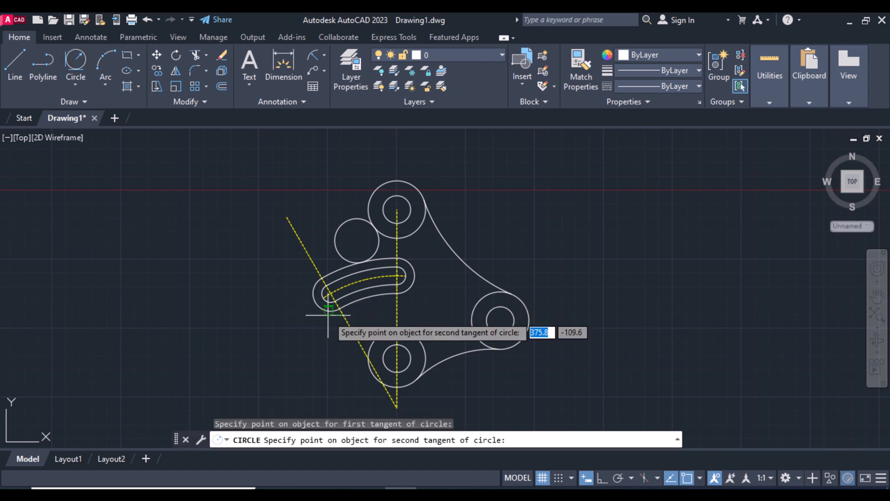
{"action": "left_click", "coordinate": [369, 344]}
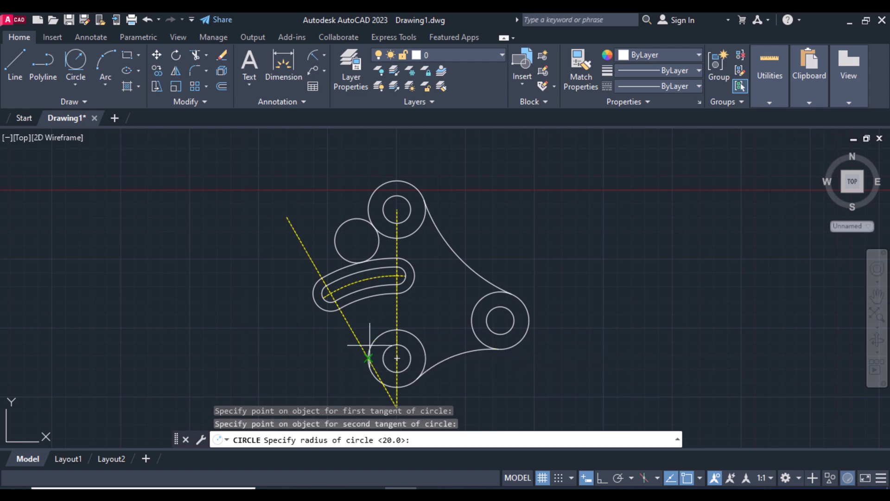
{"action": "type", "text": "36"}
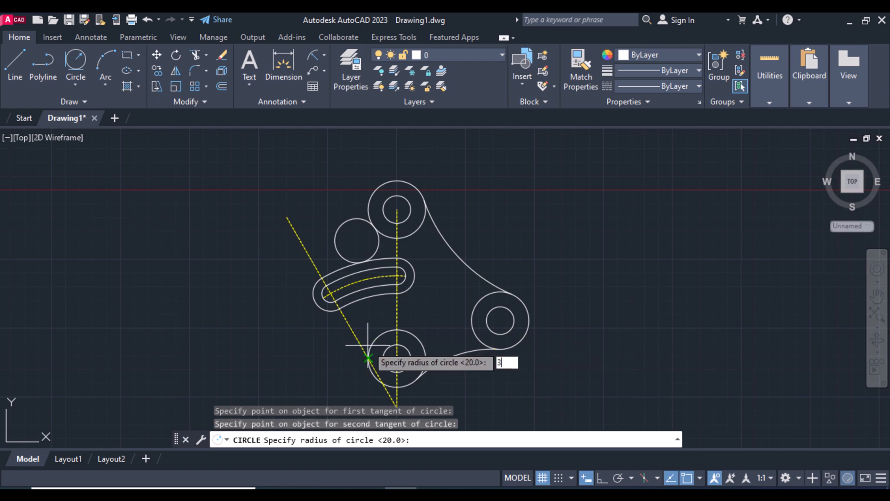
{"action": "key", "text": "Return"}
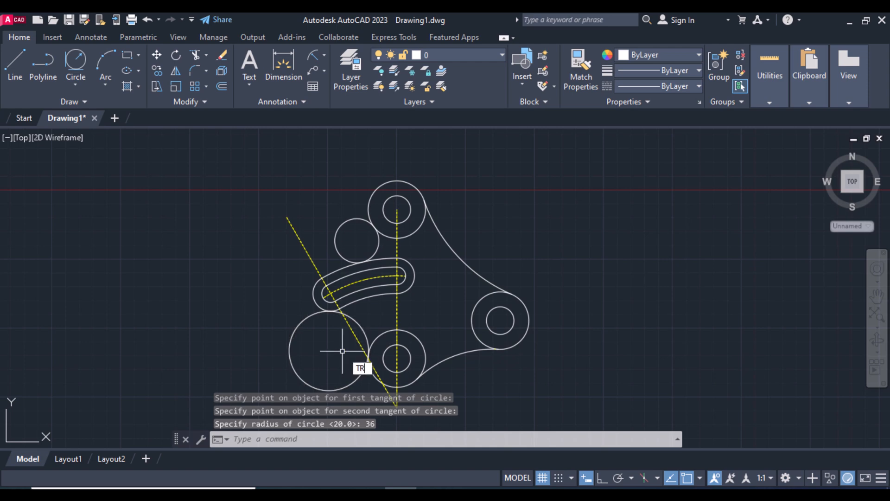
Trim the outer portions of the radius 36 and radius 20 circles, leaving only the tangent fillet arcs
{"action": "type", "text": "TR"}
{"action": "key", "text": "Return"}
{"action": "left_click", "coordinate": [342, 350]}
{"action": "left_click", "coordinate": [293, 328]}
{"action": "key", "text": "Return"}
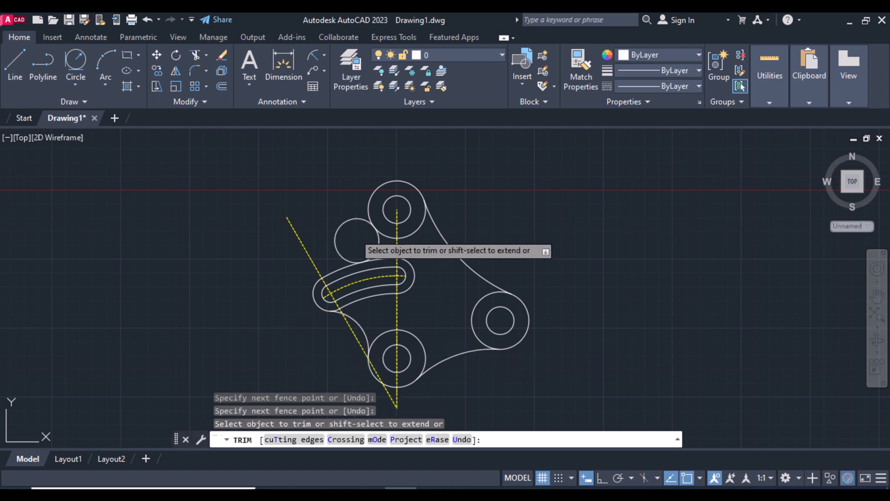
{"action": "left_click", "coordinate": [341, 223]}
{"action": "key", "text": "Return"}
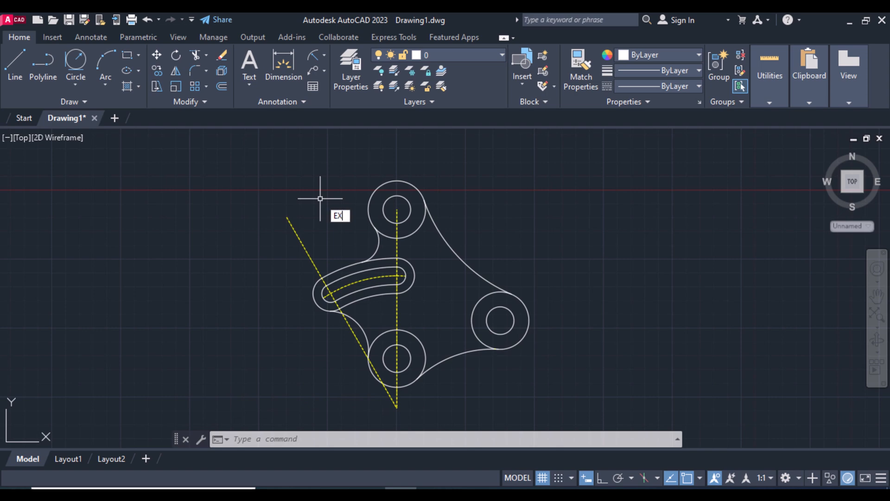
Extend both ends of the dashed centre arc to the slot arm's rounded outer ends
{"action": "key", "text": "Return"}
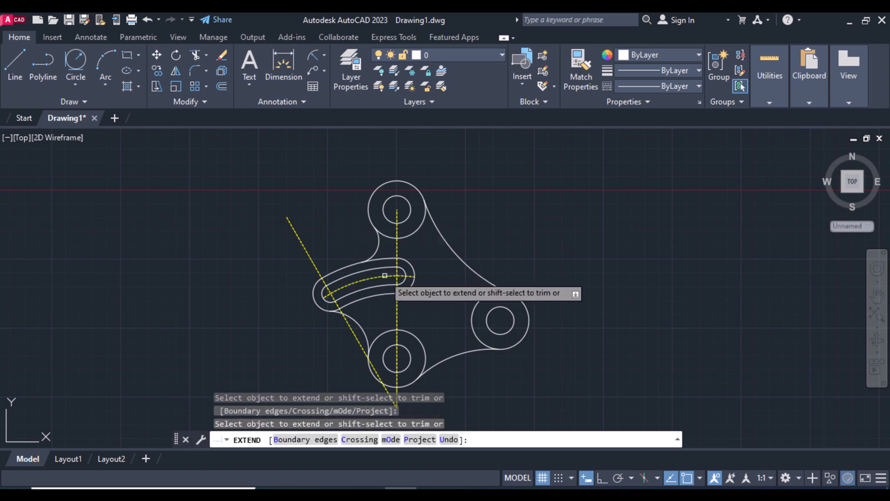
{"action": "left_click", "coordinate": [339, 293]}
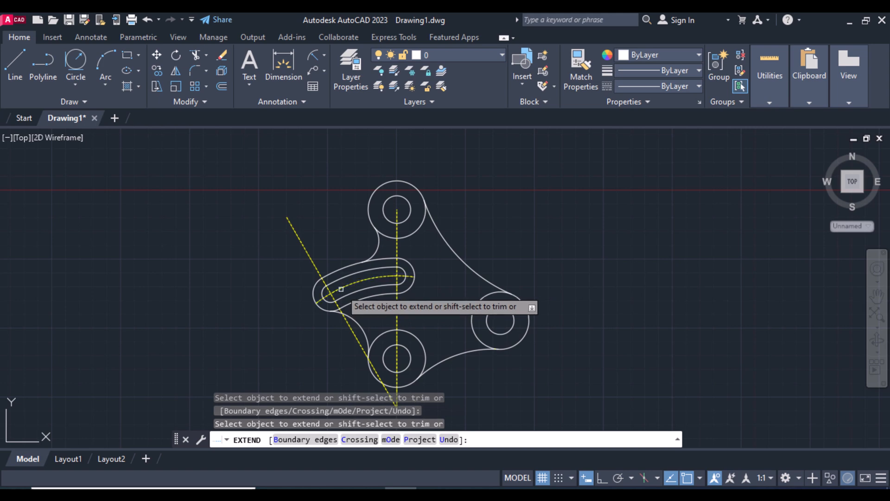
{"action": "key", "text": "Return"}
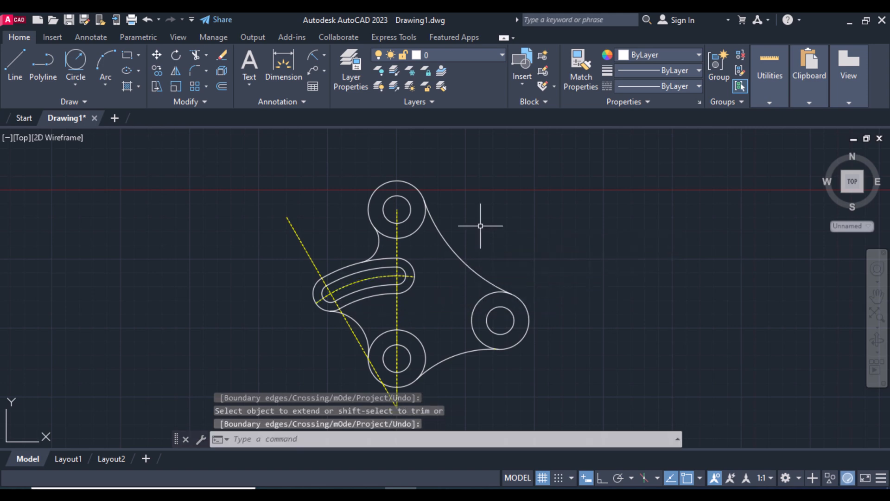
Dimension the vertical distances from the top circles' centre to the bottom circles' centre, and from there to the construction lines' lower intersection
{"action": "left_click", "coordinate": [283, 62]}
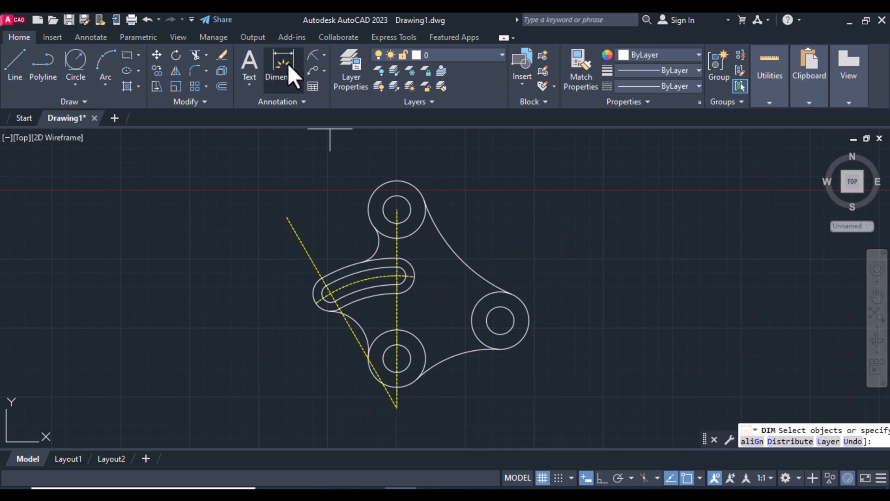
{"action": "left_click", "coordinate": [396, 209]}
{"action": "right_click", "coordinate": [408, 218]}
{"action": "left_click", "coordinate": [428, 227]}
{"action": "left_click", "coordinate": [396, 210]}
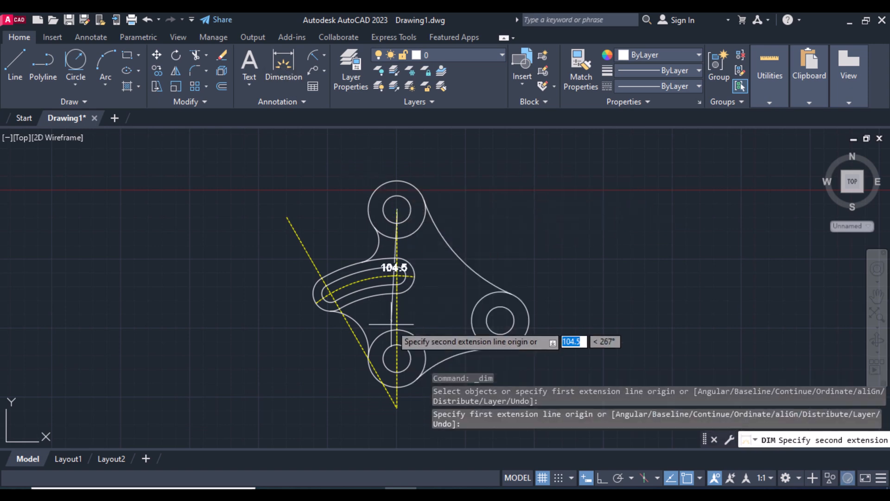
{"action": "left_click", "coordinate": [396, 358]}
{"action": "left_click", "coordinate": [558, 352]}
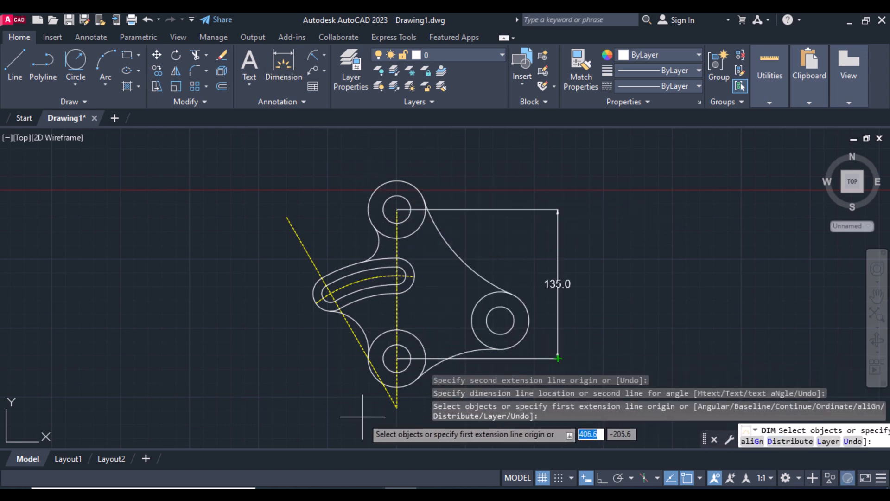
{"action": "left_click", "coordinate": [398, 406]}
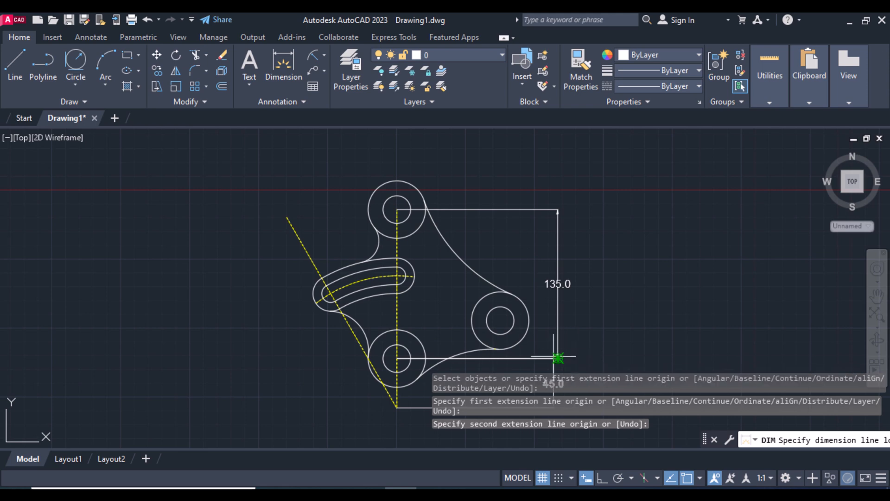
With Ortho on, dimension the right-hand circle pair's vertical and horizontal offsets from the topmost circles' centre
{"action": "left_click", "coordinate": [500, 320]}
{"action": "key", "text": "F8"}
{"action": "left_click", "coordinate": [500, 211]}
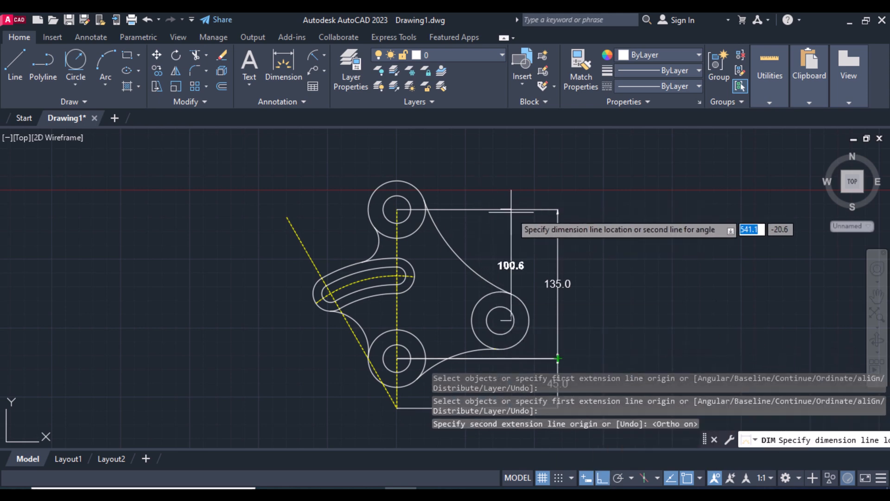
{"action": "left_click", "coordinate": [506, 232]}
{"action": "left_click", "coordinate": [397, 210]}
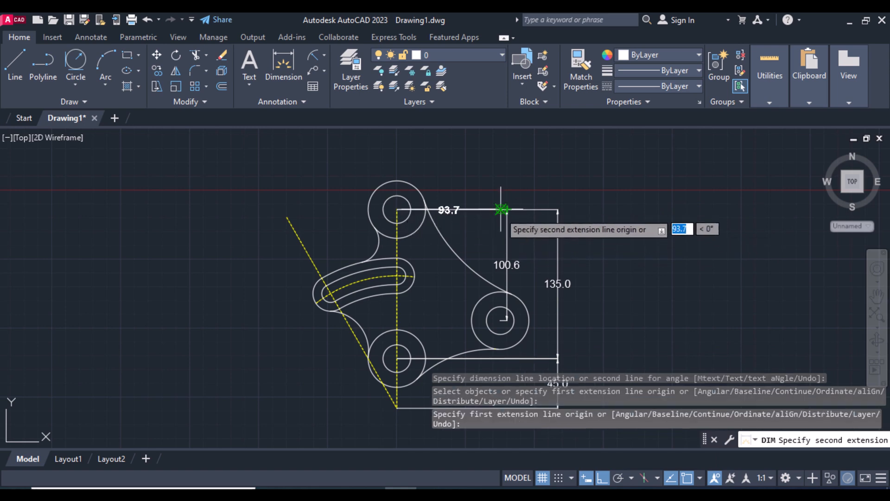
{"action": "left_click", "coordinate": [506, 210]}
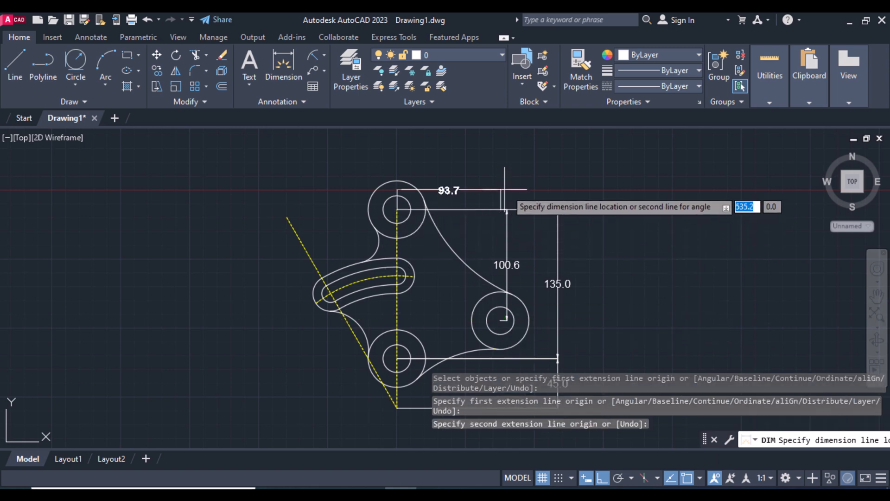
{"action": "left_click", "coordinate": [533, 167]}
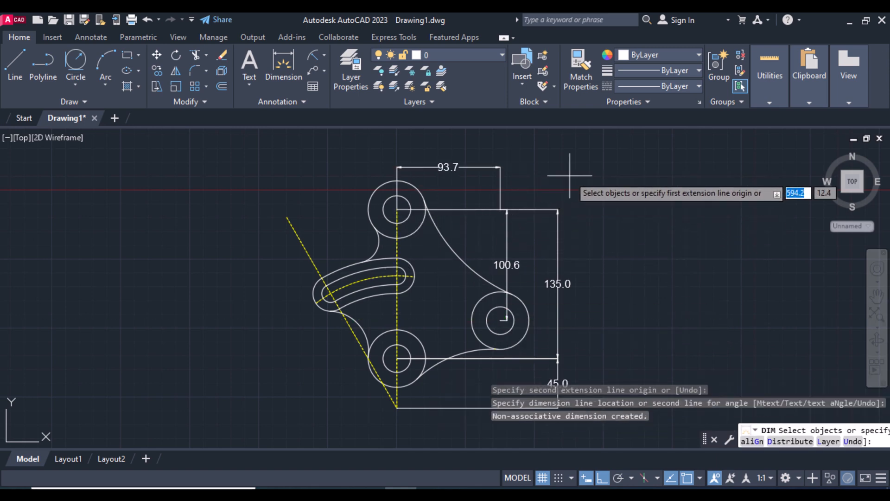
{"action": "key", "text": "Return"}
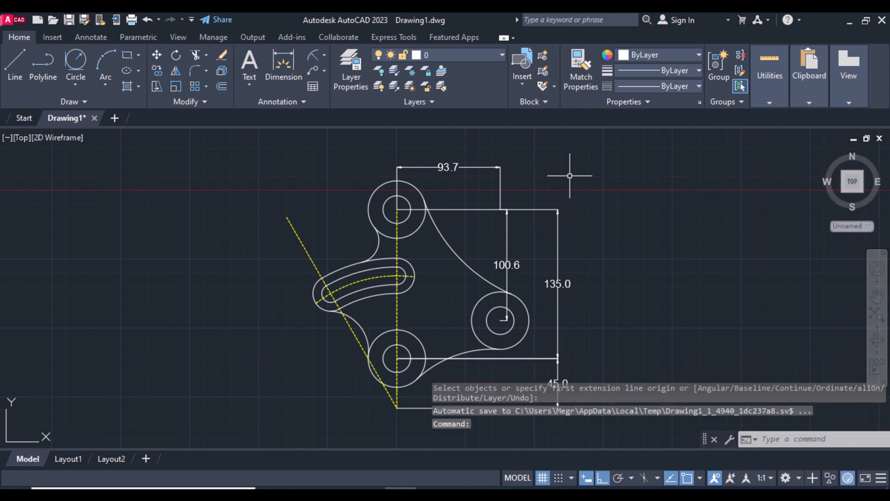
Add an angular dimension between the vertical and slanted construction lines, placing its arc above the part
{"action": "left_click", "coordinate": [324, 54]}
{"action": "left_click", "coordinate": [333, 116]}
{"action": "left_click", "coordinate": [397, 217]}
{"action": "left_click", "coordinate": [320, 273]}
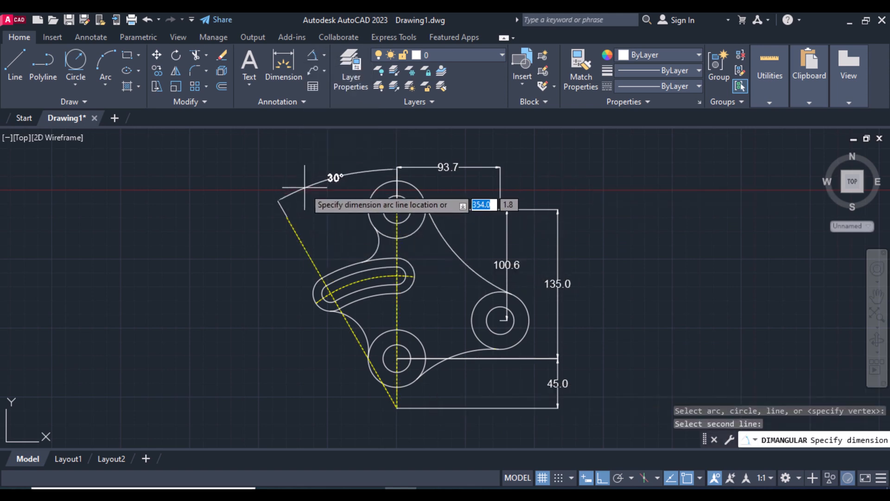
{"action": "left_click", "coordinate": [304, 187]}
Add radius dimensions to the outer and inner circles of the topmost pair, placing both texts to the left
{"action": "left_click", "coordinate": [324, 55]}
{"action": "left_click", "coordinate": [342, 180]}
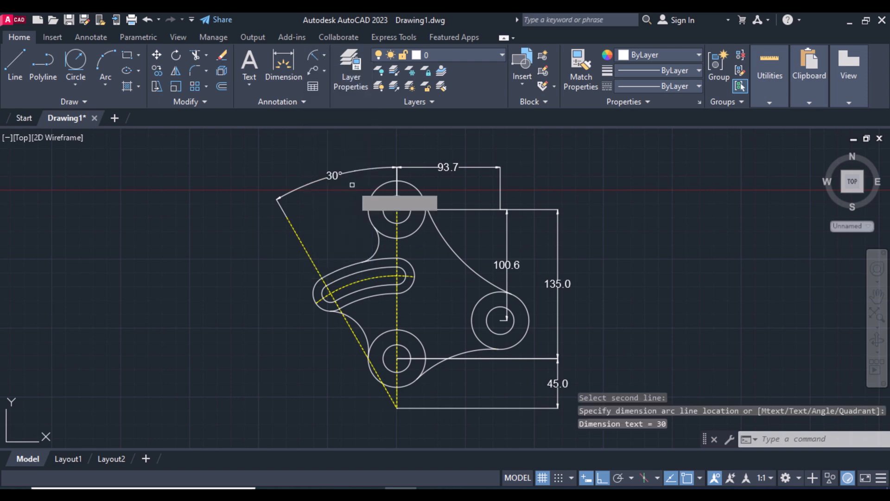
{"action": "left_click", "coordinate": [370, 200]}
{"action": "left_click", "coordinate": [345, 200]}
{"action": "left_click", "coordinate": [387, 201]}
{"action": "key", "text": "Return"}
{"action": "left_click", "coordinate": [389, 197]}
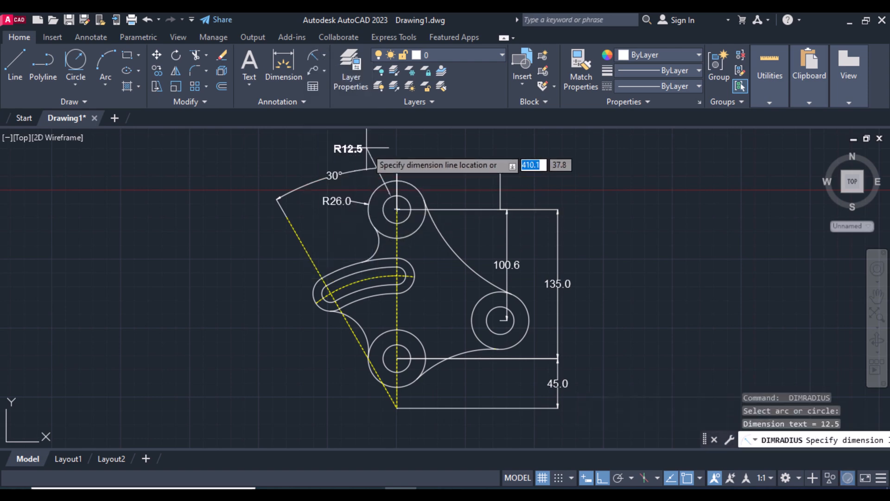
{"action": "left_click", "coordinate": [364, 149]}
Add radius dimensions to the fillet above the slot arm and the large upper-right tangent arc
{"action": "key", "text": "Return"}
{"action": "left_click", "coordinate": [375, 246]}
{"action": "left_click", "coordinate": [347, 241]}
{"action": "key", "text": "Return"}
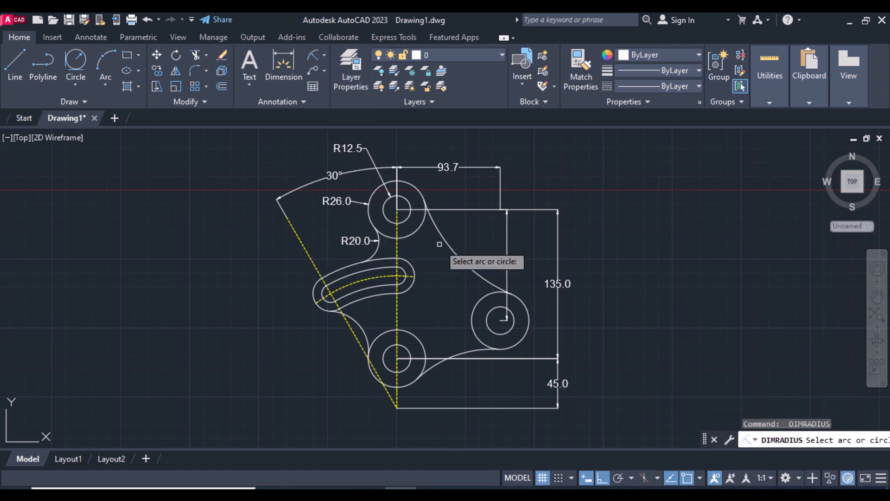
{"action": "left_click", "coordinate": [449, 241]}
{"action": "left_click", "coordinate": [464, 234]}
Add radius dimensions to the lower-right tangent arc and the fillet between the slot arm and the bottom outer circle
{"action": "key", "text": "Return"}
{"action": "left_click", "coordinate": [459, 355]}
{"action": "left_click", "coordinate": [461, 379]}
{"action": "key", "text": "Return"}
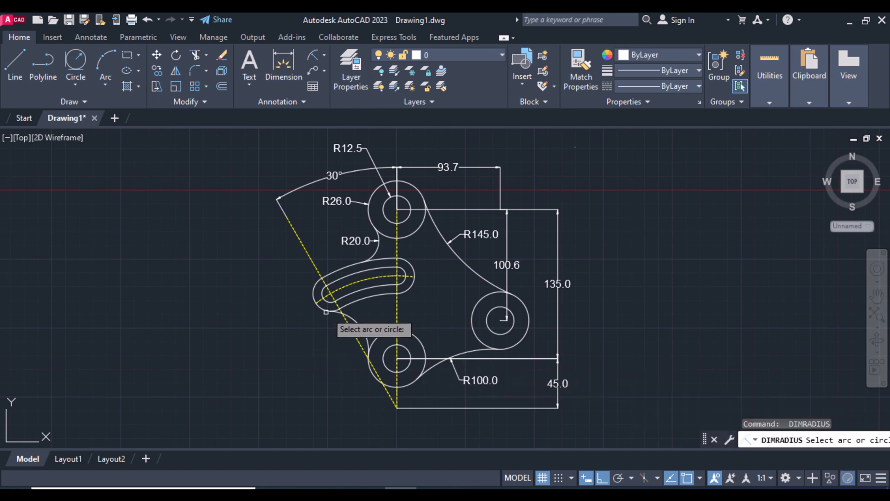
{"action": "left_click", "coordinate": [354, 323]}
{"action": "left_click", "coordinate": [348, 342]}
Add radius dimensions to the outer and inner arcs at the slot arm's left end
{"action": "key", "text": "Return"}
{"action": "left_click", "coordinate": [315, 295]}
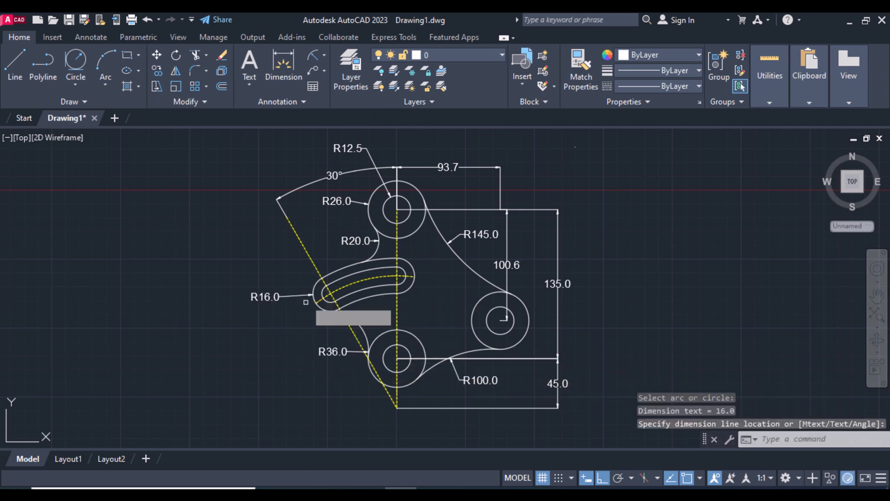
{"action": "left_click", "coordinate": [281, 297]}
{"action": "key", "text": "Return"}
{"action": "left_click", "coordinate": [330, 293]}
{"action": "left_click", "coordinate": [309, 325]}
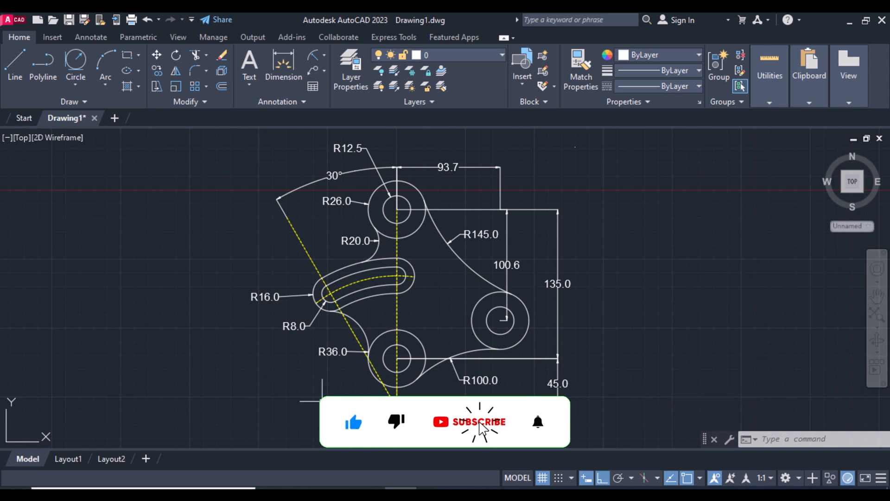
Start another radius dimension on the slot arm
{"action": "left_click", "coordinate": [313, 56]}
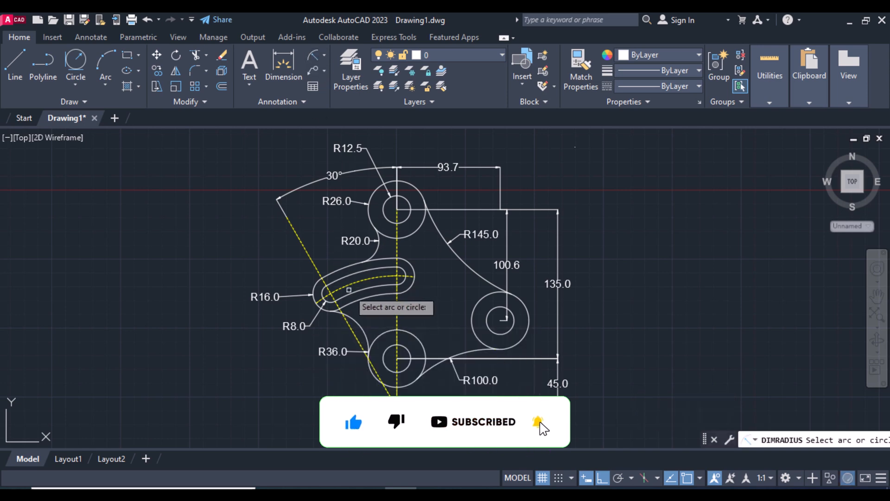